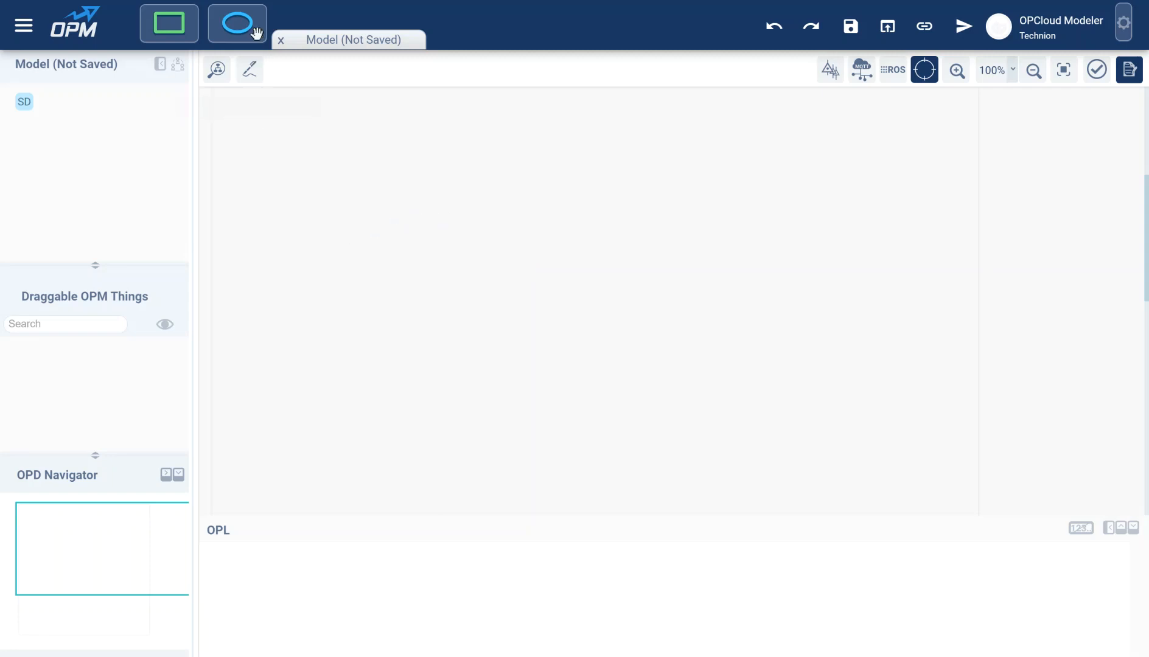
Add the process A Processing between two new objects, Object 1 at its upper left and Object 2 at its lower right.
{"action": "left_click_drag", "start_coordinate": [243, 23], "coordinate": [583, 250]}
{"action": "left_click_drag", "start_coordinate": [169, 23], "coordinate": [400, 182]}
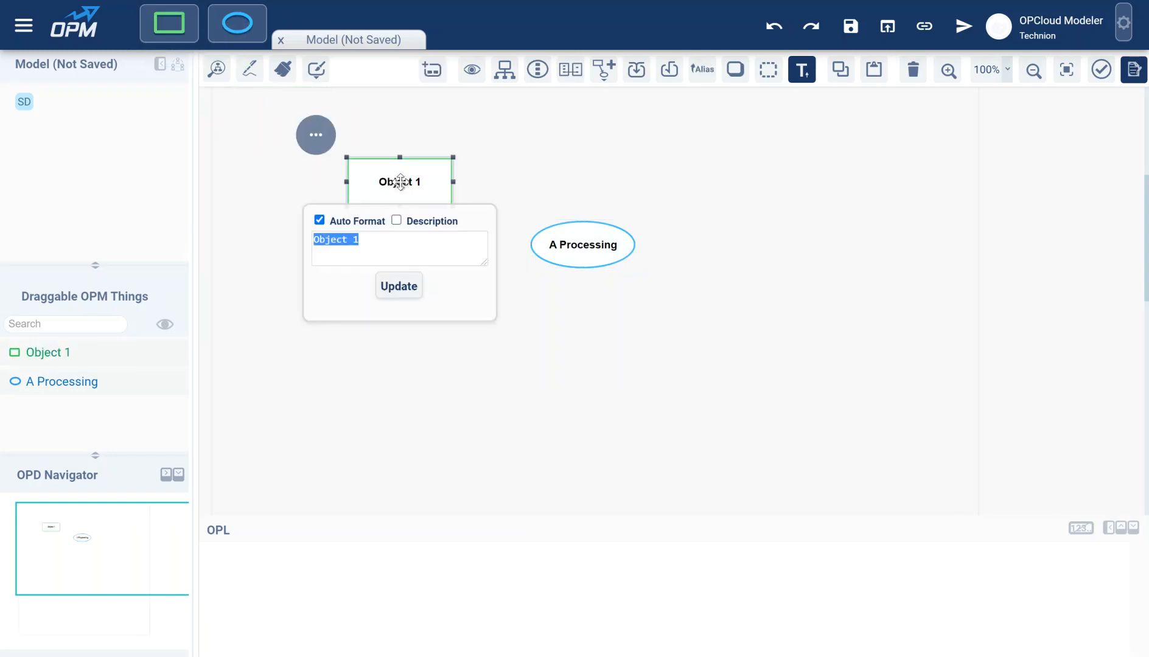
{"action": "left_click", "coordinate": [512, 170]}
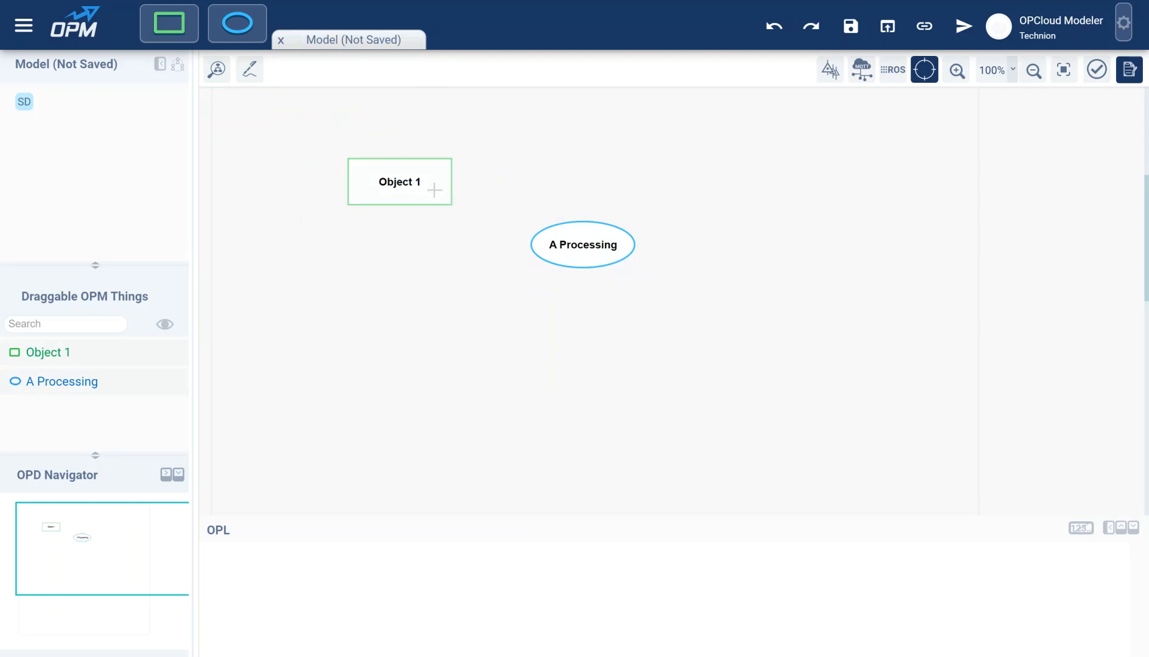
{"action": "left_click_drag", "start_coordinate": [172, 32], "coordinate": [735, 329]}
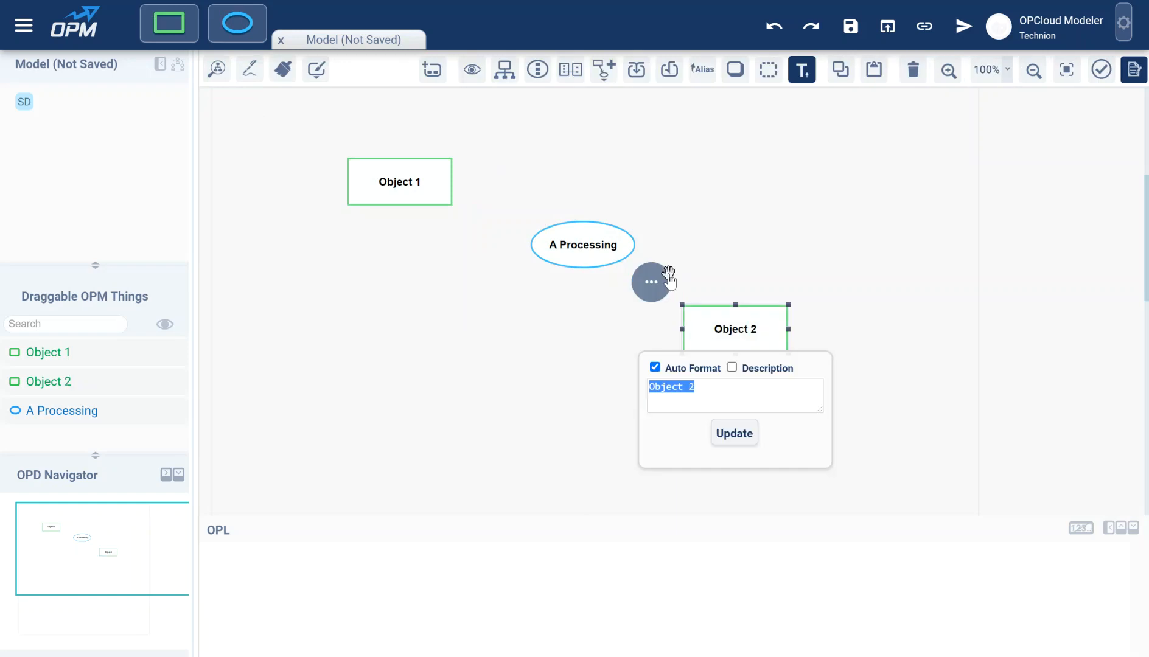
Link A Processing to Object 2 so it yields it, and connect Object 1 to A Processing with an Instrument link.
{"action": "left_click_drag", "start_coordinate": [608, 257], "coordinate": [725, 319]}
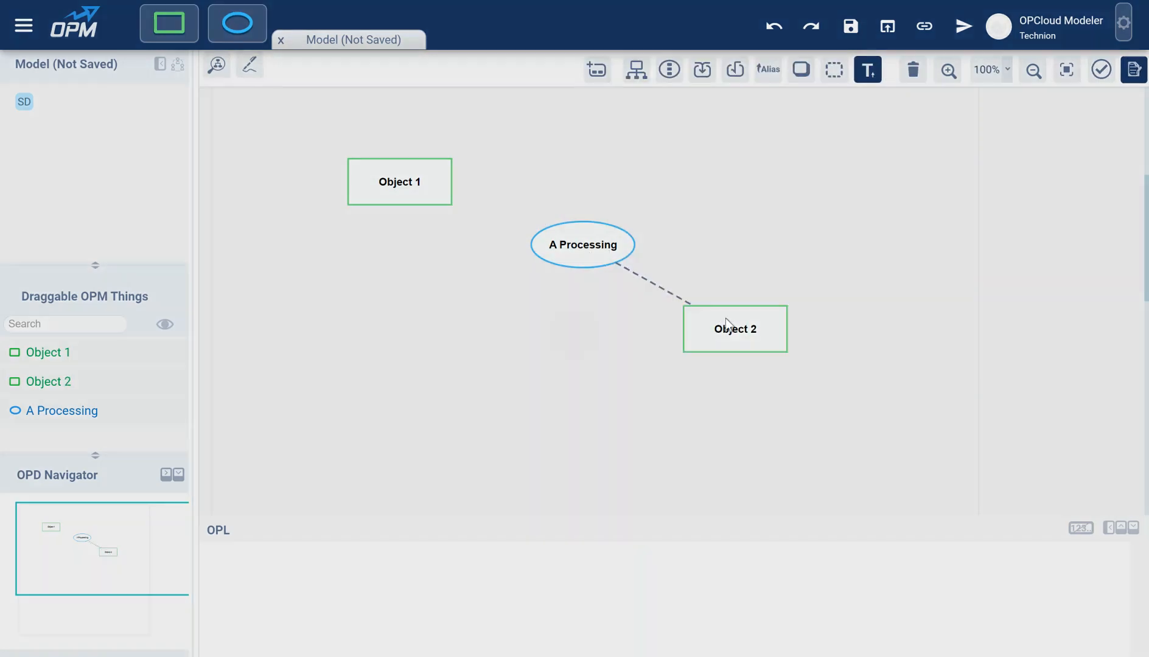
{"action": "left_click", "coordinate": [365, 209]}
{"action": "left_click_drag", "start_coordinate": [394, 190], "coordinate": [564, 237]}
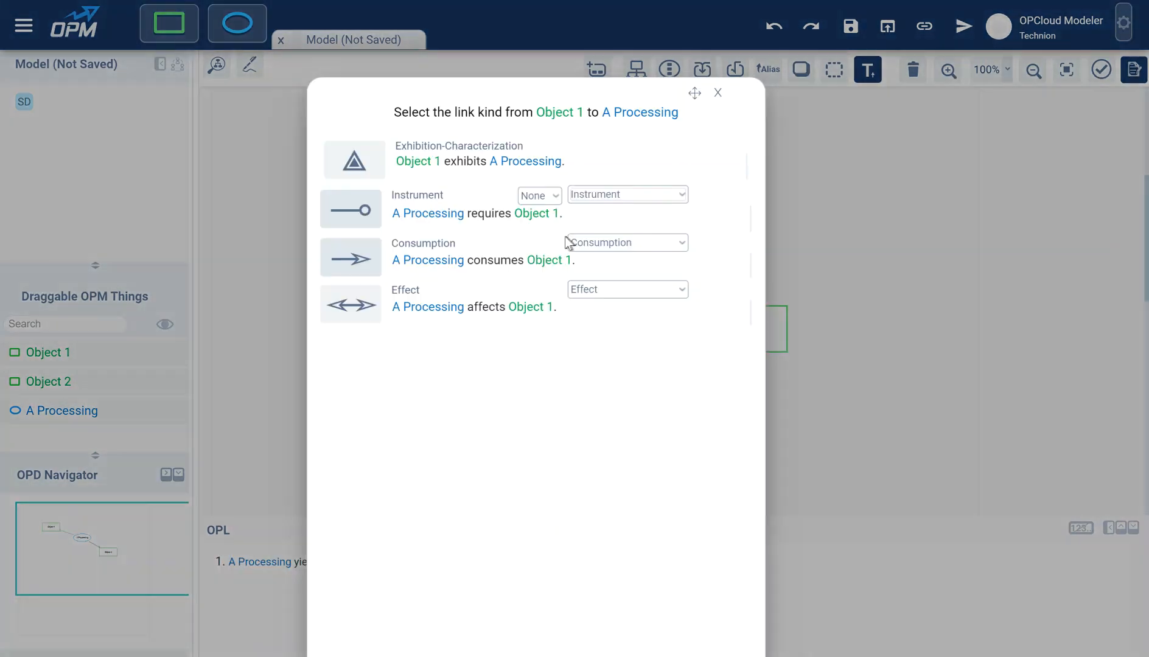
{"action": "left_click", "coordinate": [363, 212]}
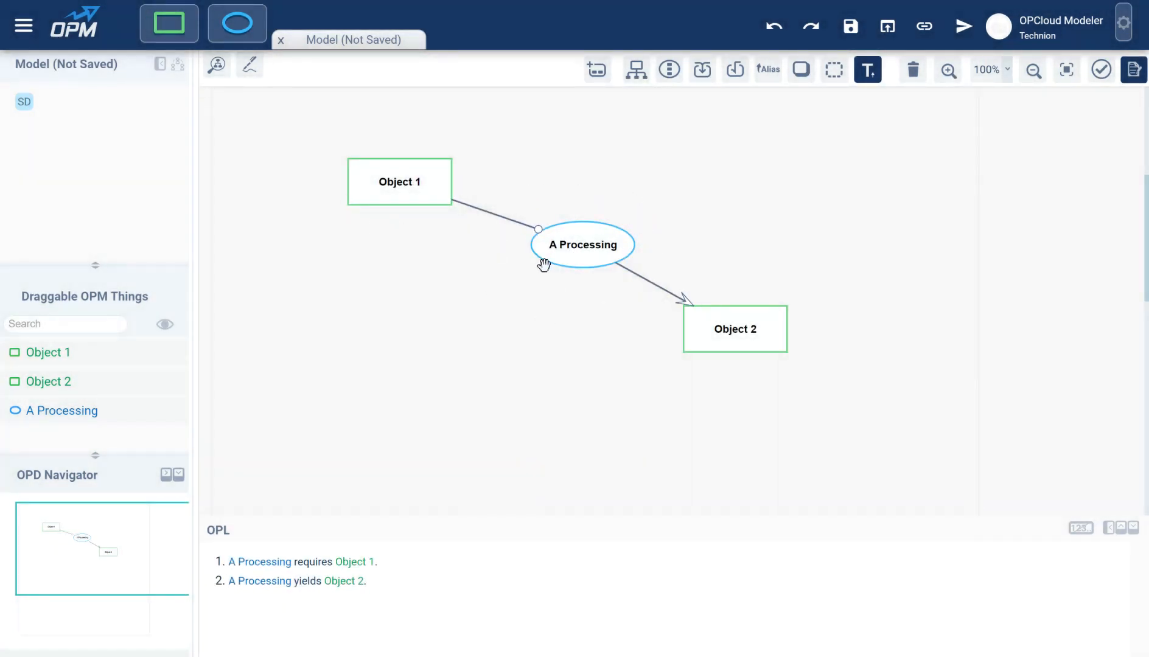
In-zoom A Processing into a new child diagram with its subprocesses.
{"action": "left_click", "coordinate": [582, 244]}
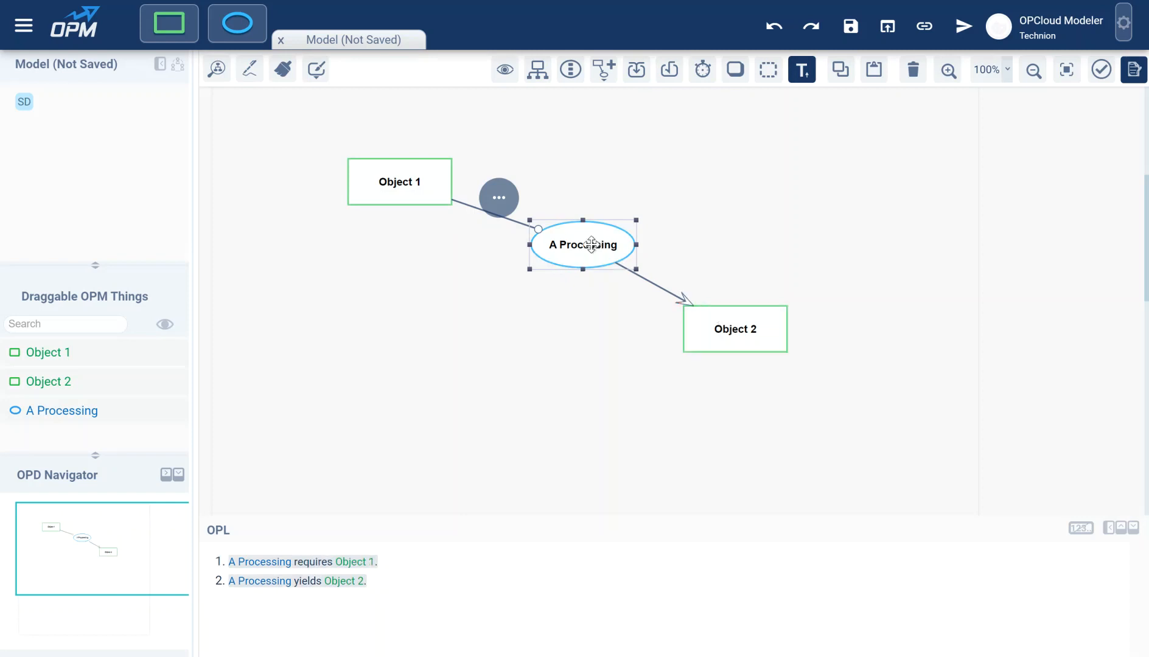
{"action": "left_click", "coordinate": [570, 69]}
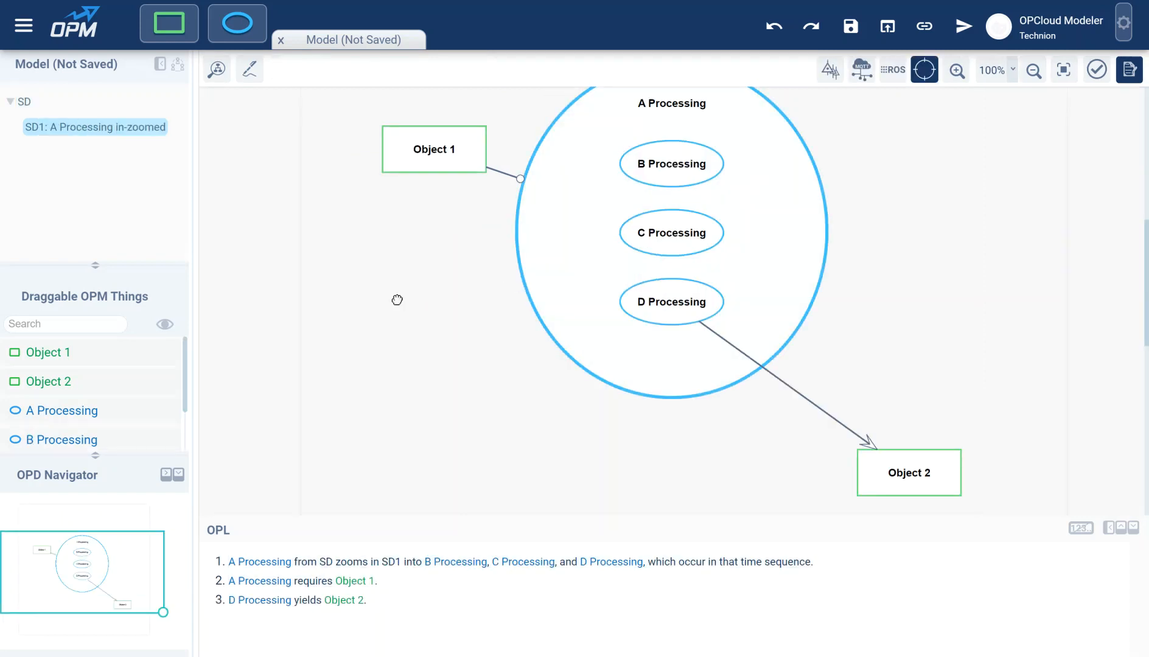
Move Object 1 and Object 2 upward, and place C Processing and D Processing side by side below B Processing.
{"action": "left_click_drag", "start_coordinate": [404, 212], "coordinate": [396, 156]}
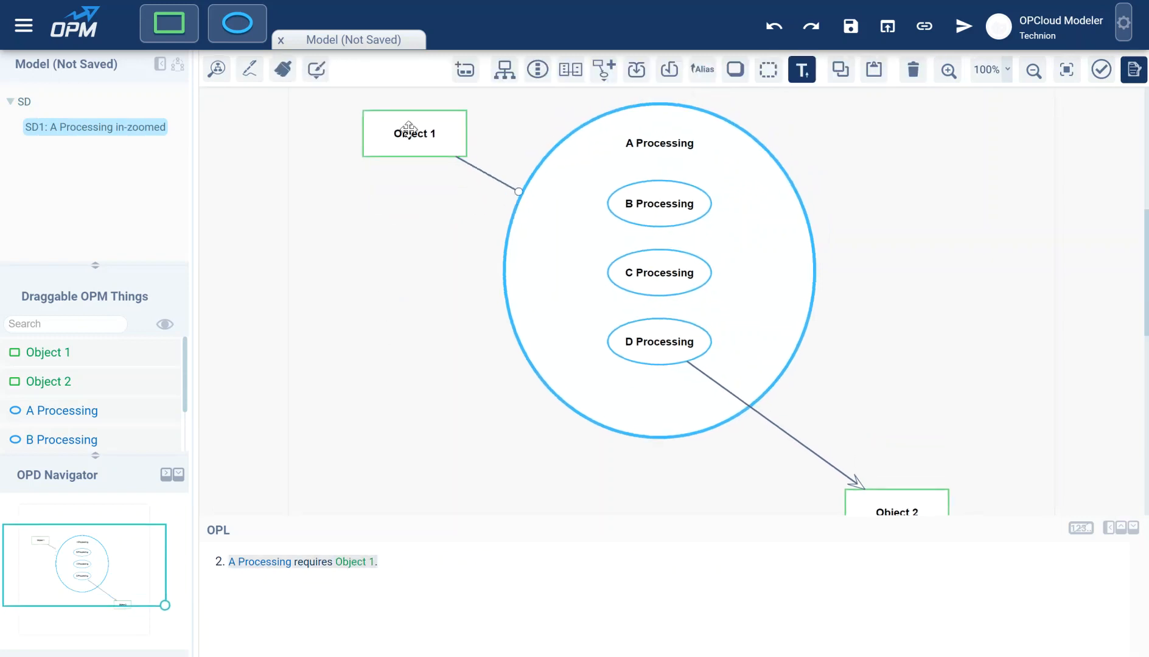
{"action": "left_click_drag", "start_coordinate": [901, 508], "coordinate": [897, 450]}
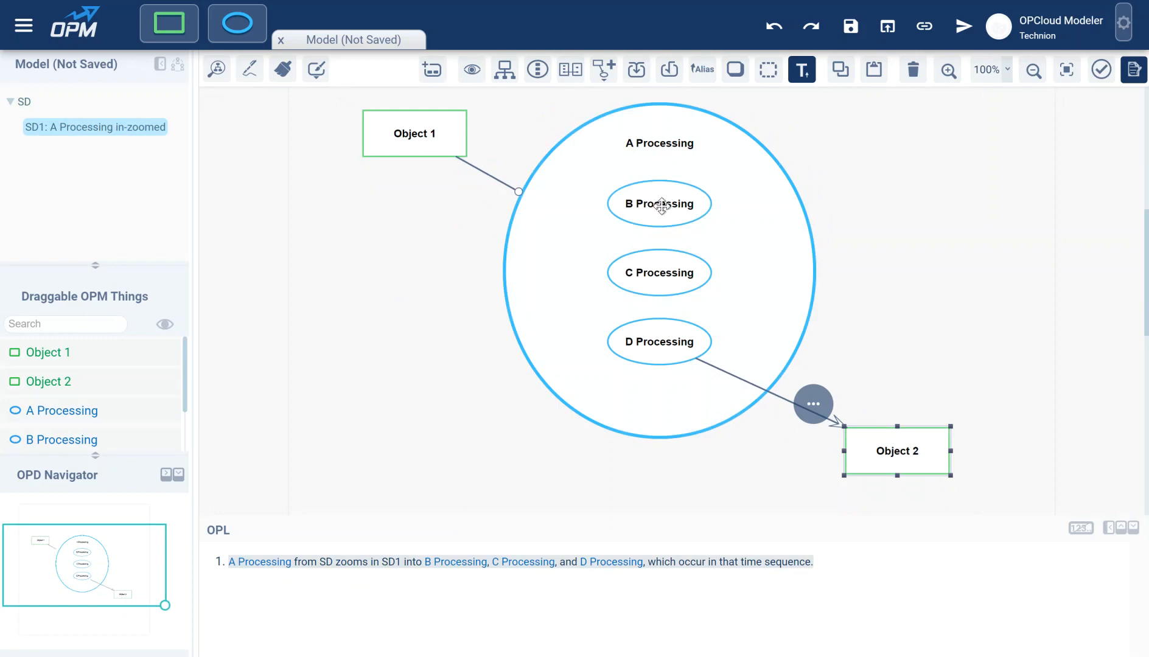
{"action": "left_click_drag", "start_coordinate": [661, 340], "coordinate": [713, 341]}
{"action": "left_click_drag", "start_coordinate": [676, 274], "coordinate": [602, 337]}
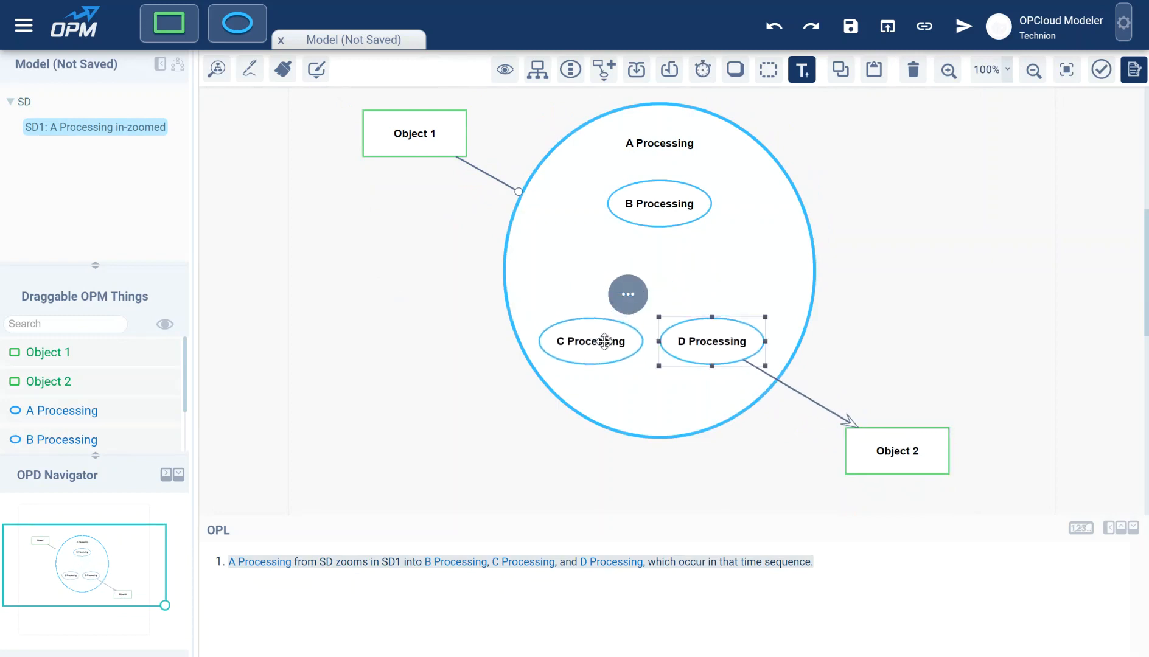
Add Object 3 inside A Processing below B Processing, and link B Processing to it so it yields Object 3.
{"action": "left_click_drag", "start_coordinate": [171, 25], "coordinate": [657, 267]}
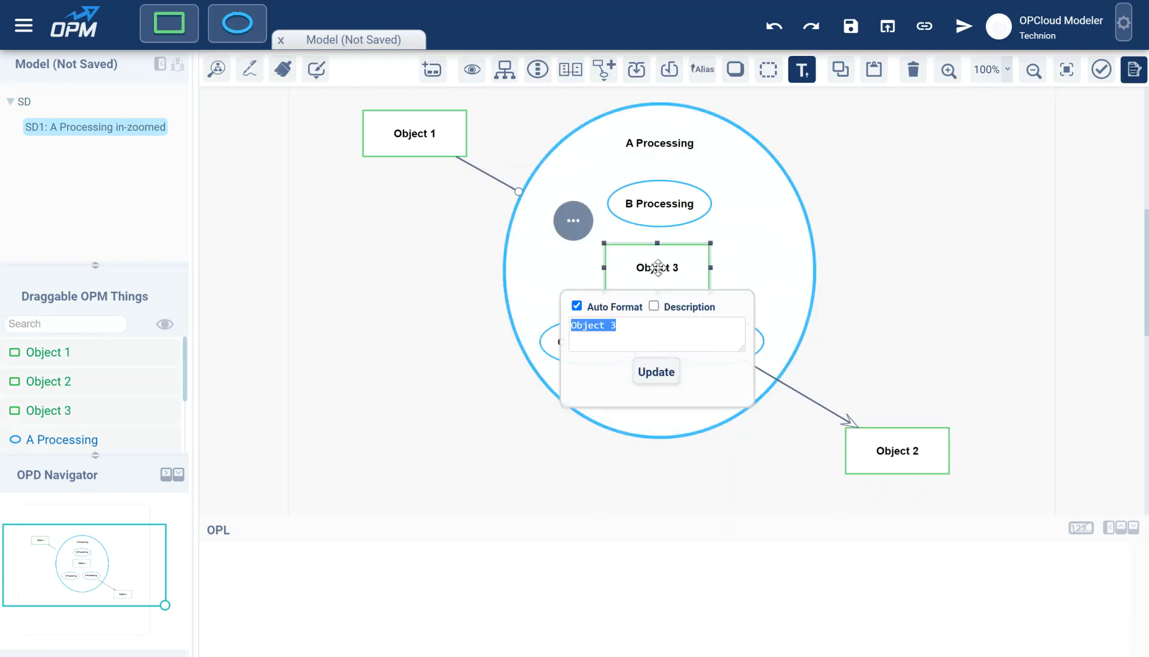
{"action": "key", "text": "Return"}
{"action": "left_click_drag", "start_coordinate": [659, 216], "coordinate": [660, 278]}
{"action": "left_click", "coordinate": [349, 223]}
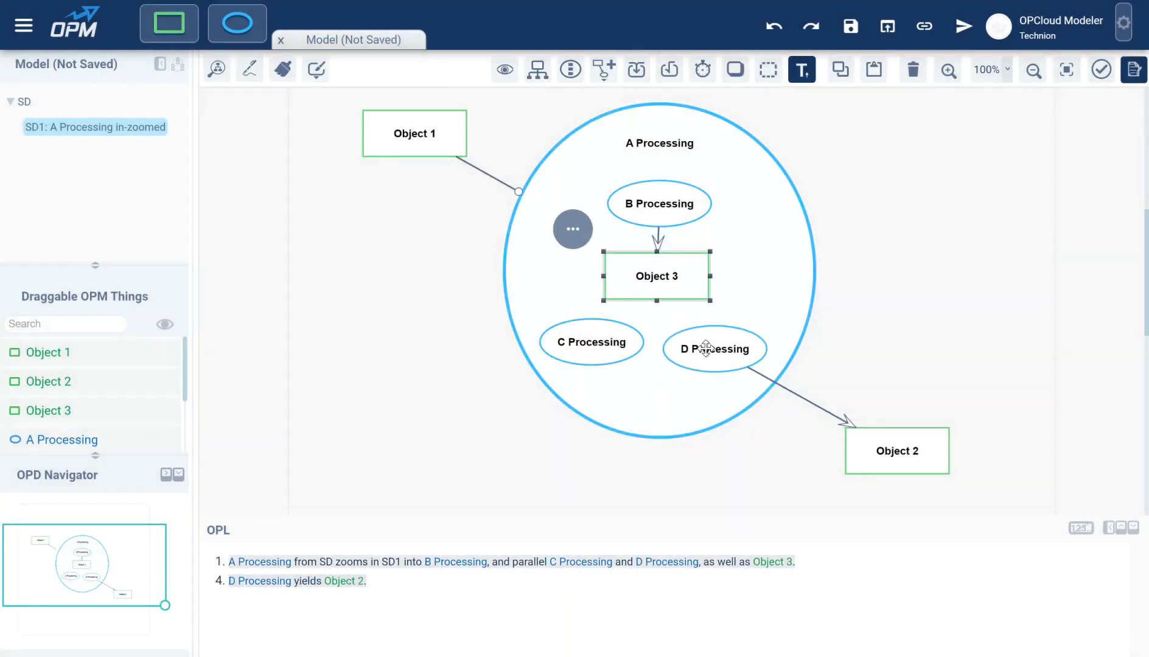
Shift C Processing and D Processing slightly downward to roughly the same height beneath Object 3.
{"action": "left_click_drag", "start_coordinate": [705, 344], "coordinate": [709, 352]}
{"action": "left_click_drag", "start_coordinate": [577, 343], "coordinate": [586, 352]}
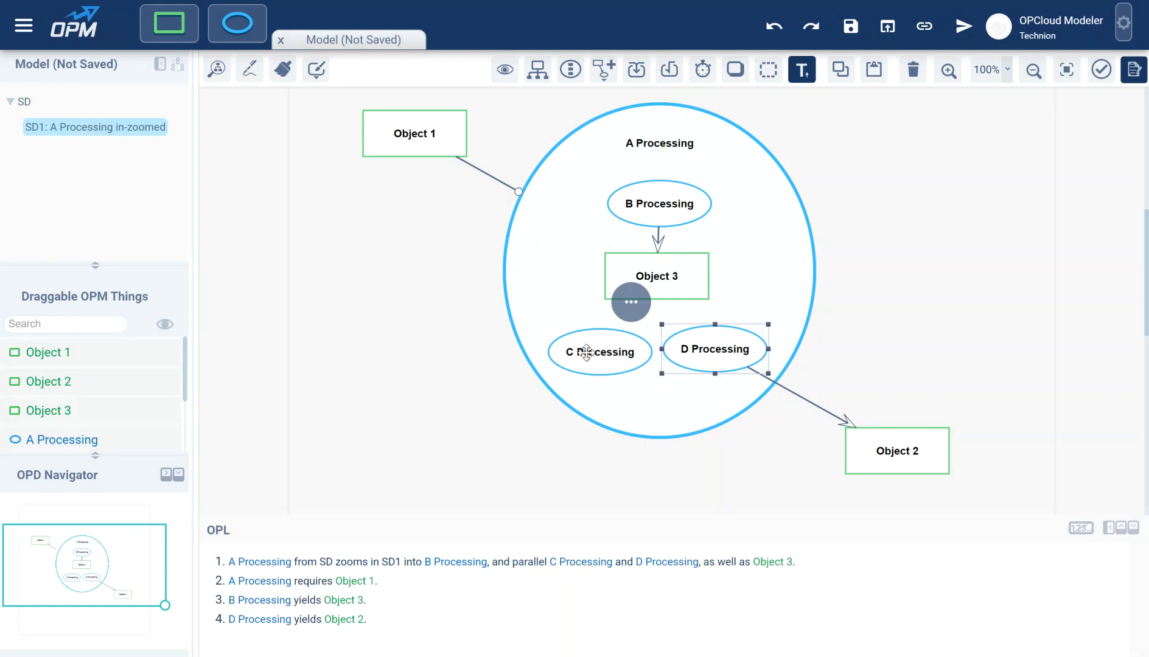
{"action": "left_click_drag", "start_coordinate": [706, 347], "coordinate": [708, 354]}
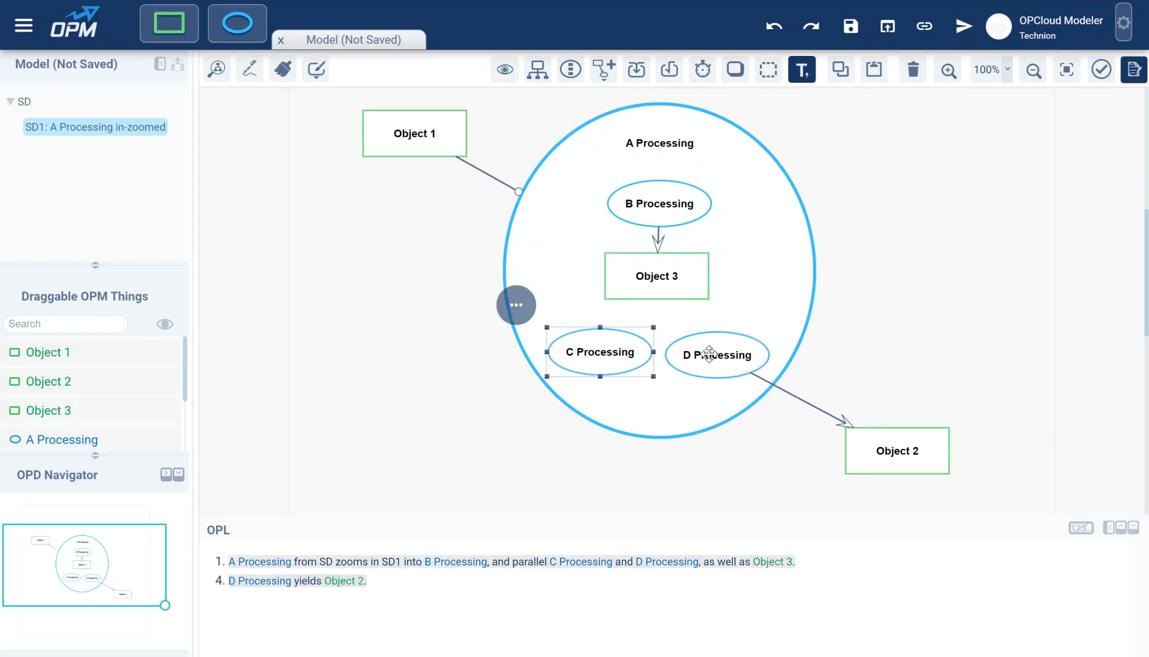
Add two states to Object 3 and name them yes and no.
{"action": "left_click", "coordinate": [654, 277]}
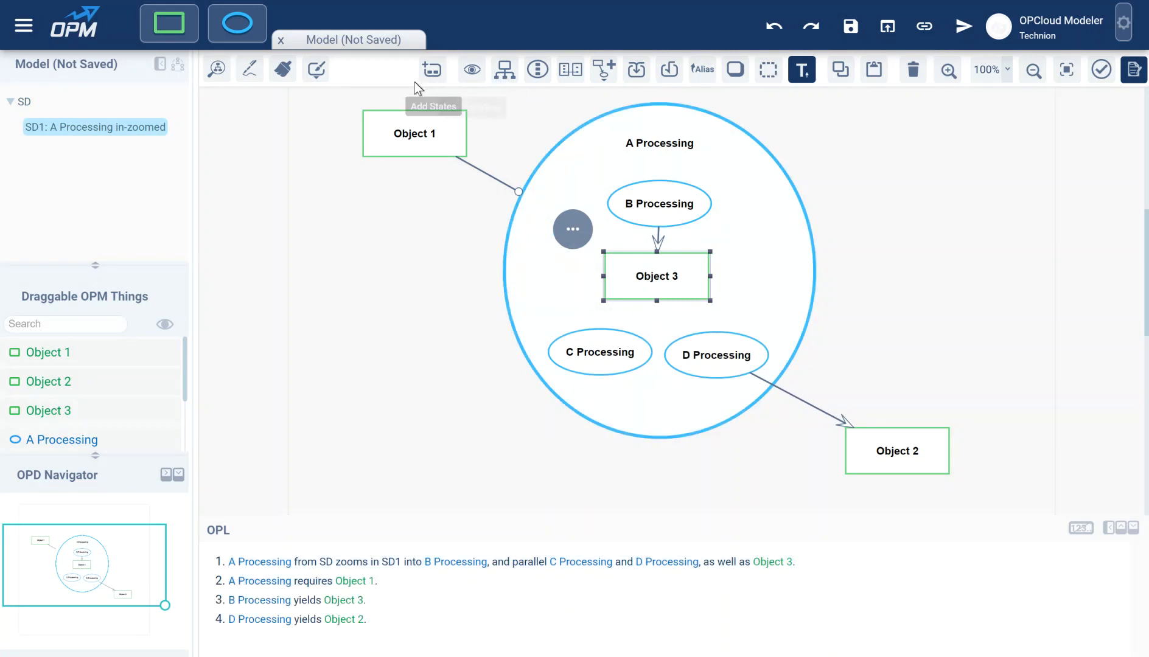
{"action": "left_click", "coordinate": [432, 72]}
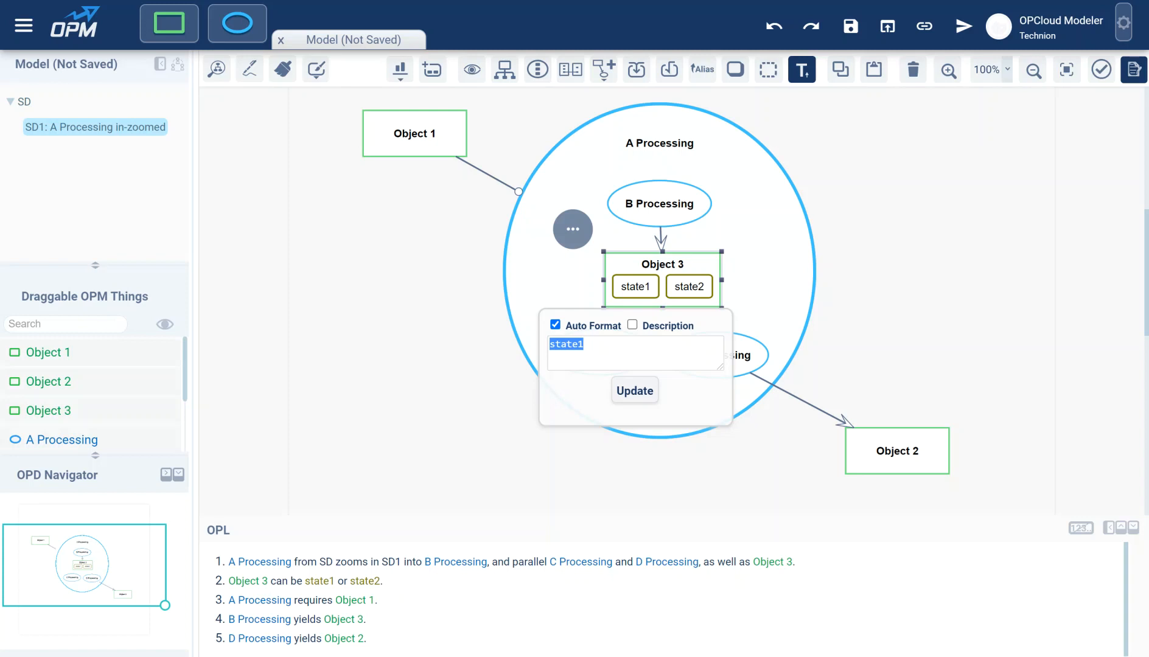
{"action": "type", "text": "רקג"}
{"action": "key", "text": "BackSpace"}
{"action": "key", "text": "BackSpace"}
{"action": "key", "text": "BackSpace"}
{"action": "type", "text": "yes"}
{"action": "key", "text": "Tab"}
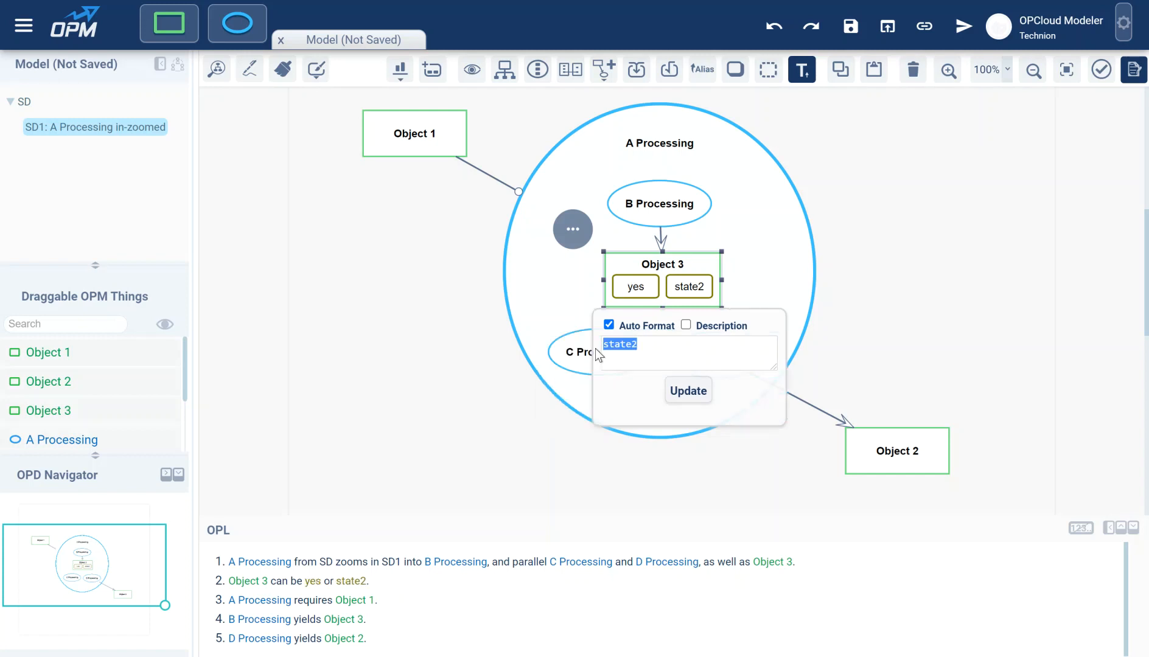
{"action": "type", "text": "no"}
{"action": "key", "text": "Return"}
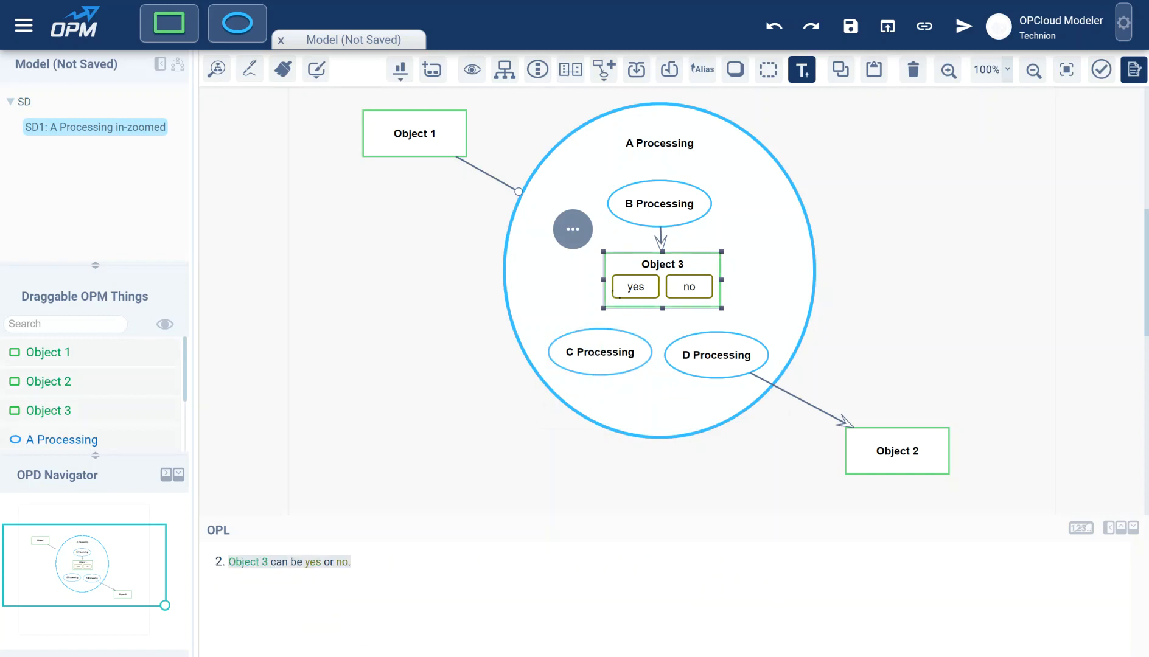
Connect the yes state of Object 3 to C Processing with an Instrument Condition link.
{"action": "left_click", "coordinate": [620, 287]}
{"action": "left_click_drag", "start_coordinate": [621, 287], "coordinate": [605, 344]}
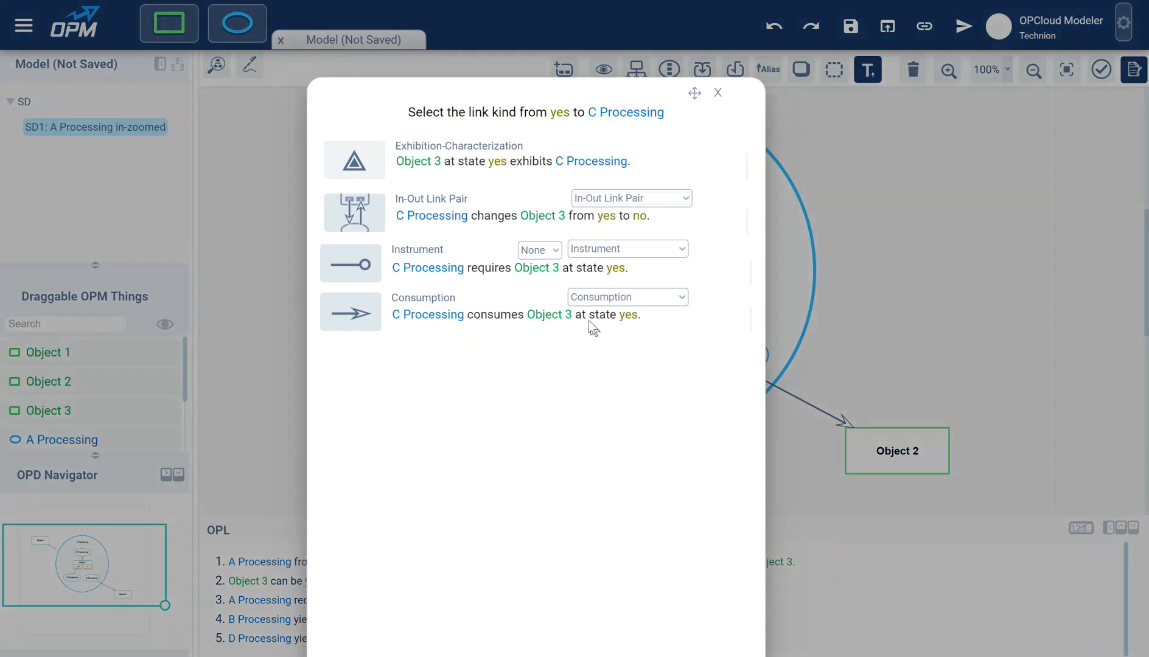
{"action": "left_click", "coordinate": [611, 252]}
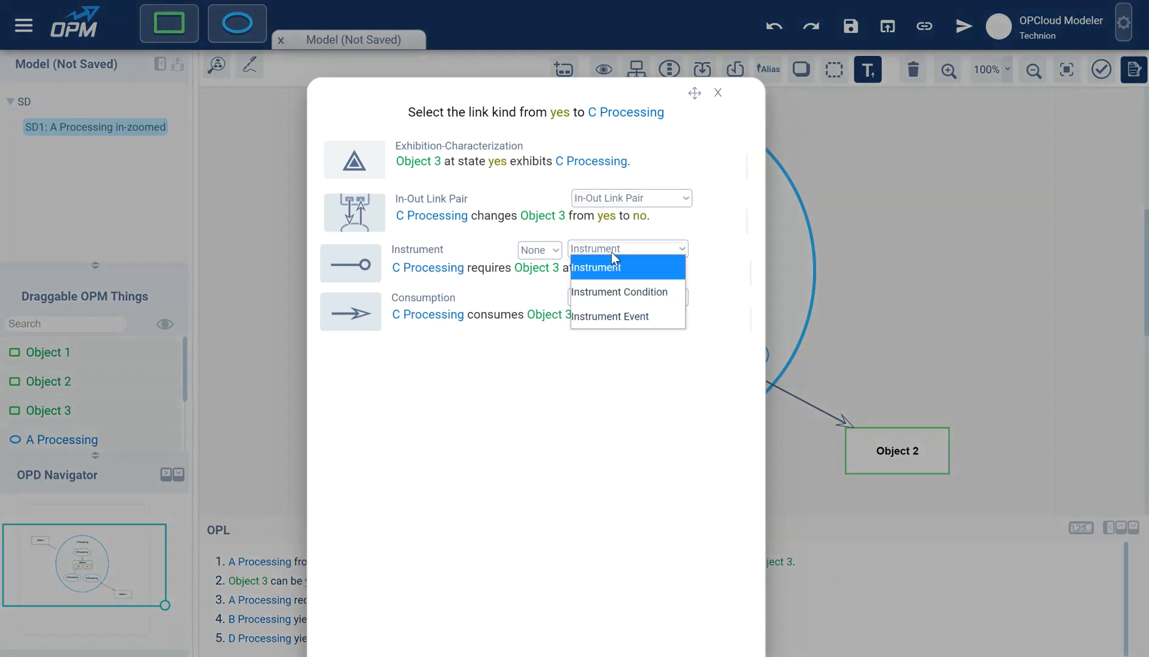
{"action": "left_click", "coordinate": [606, 291]}
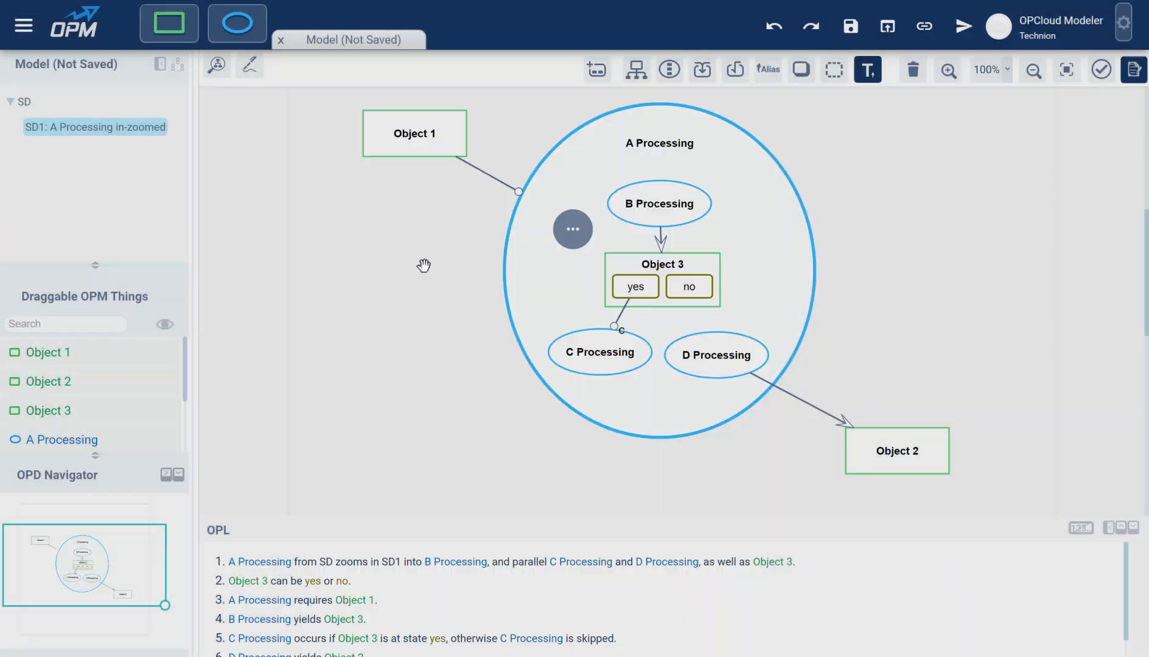
{"action": "left_click", "coordinate": [427, 272]}
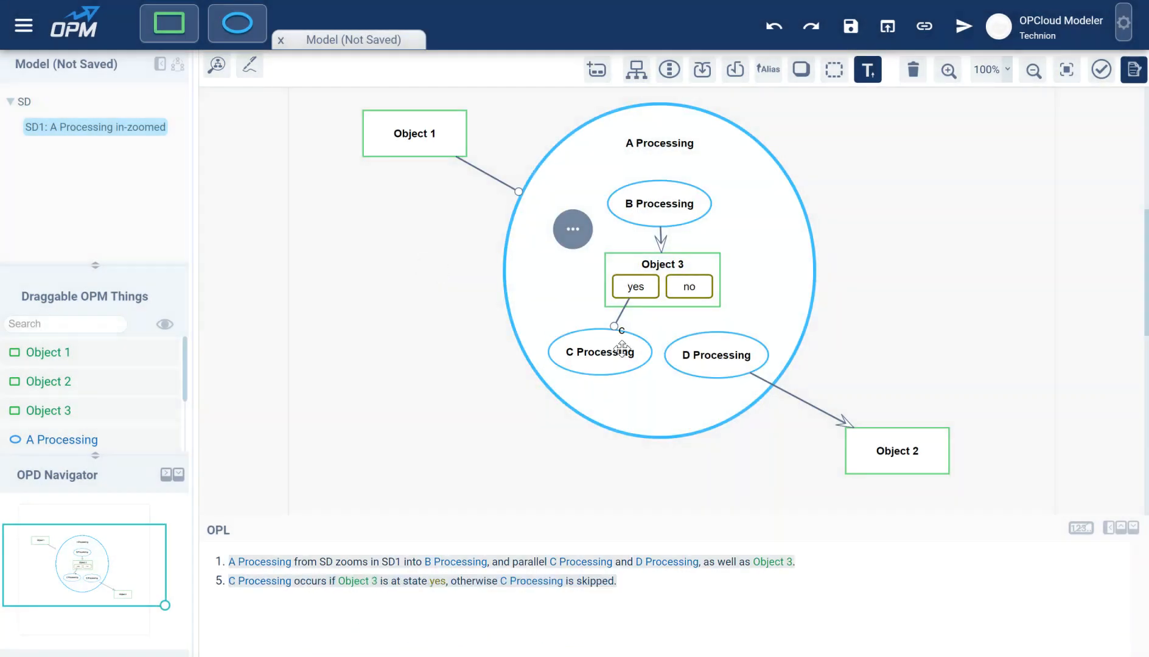
Connect the no state of Object 3 to D Processing with an Instrument Condition link, and nudge D Processing level with C Processing.
{"action": "left_click_drag", "start_coordinate": [692, 293], "coordinate": [723, 350]}
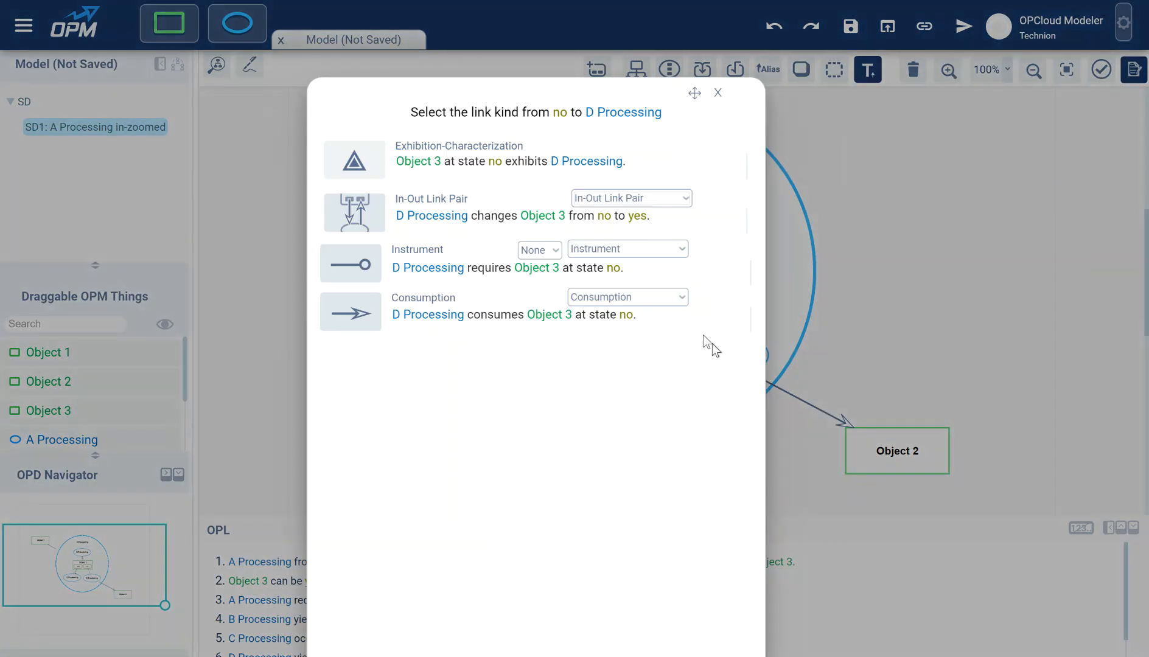
{"action": "left_click", "coordinate": [609, 249]}
{"action": "left_click", "coordinate": [609, 291]}
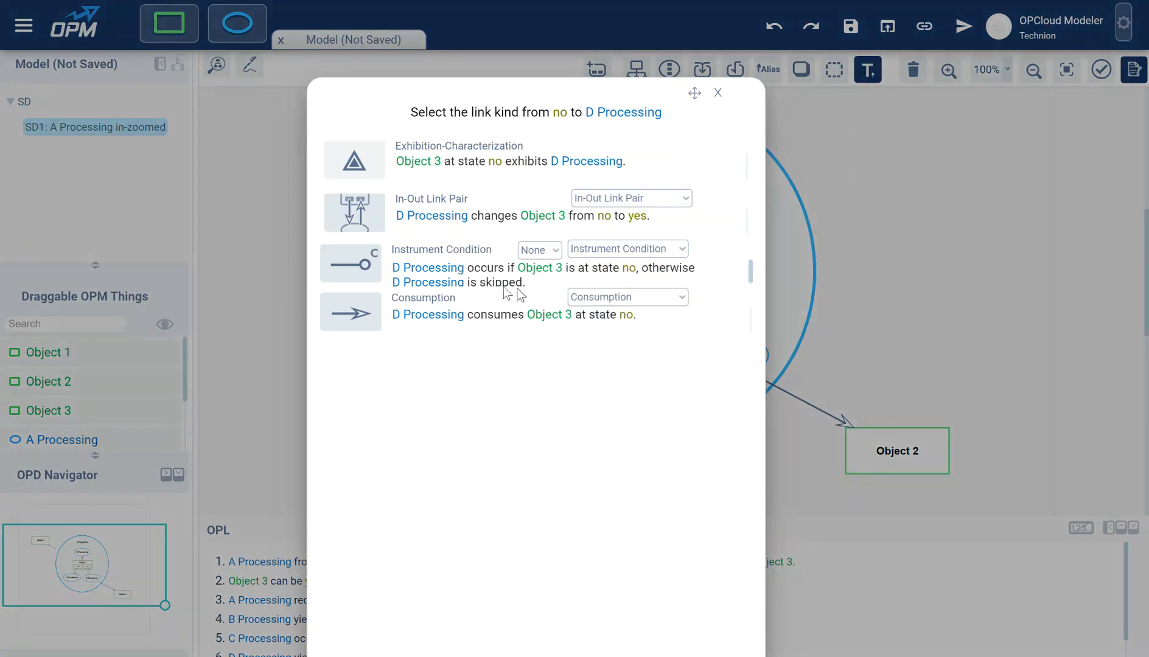
{"action": "left_click", "coordinate": [439, 266]}
{"action": "left_click_drag", "start_coordinate": [716, 354], "coordinate": [720, 350]}
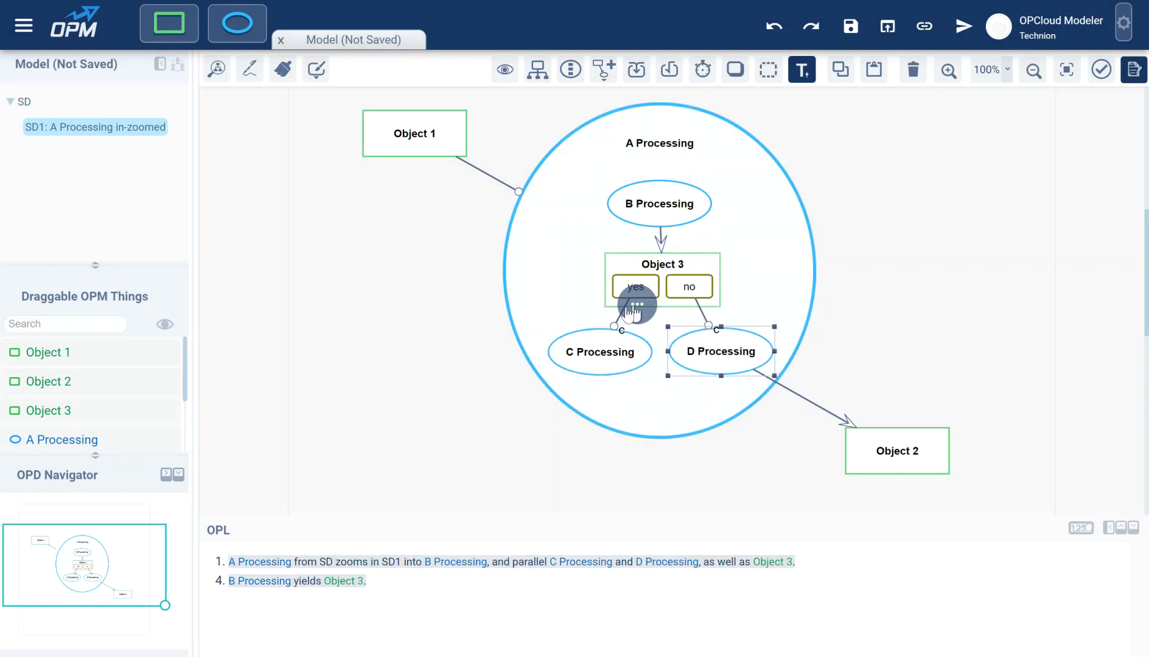
{"action": "left_click", "coordinate": [460, 403]}
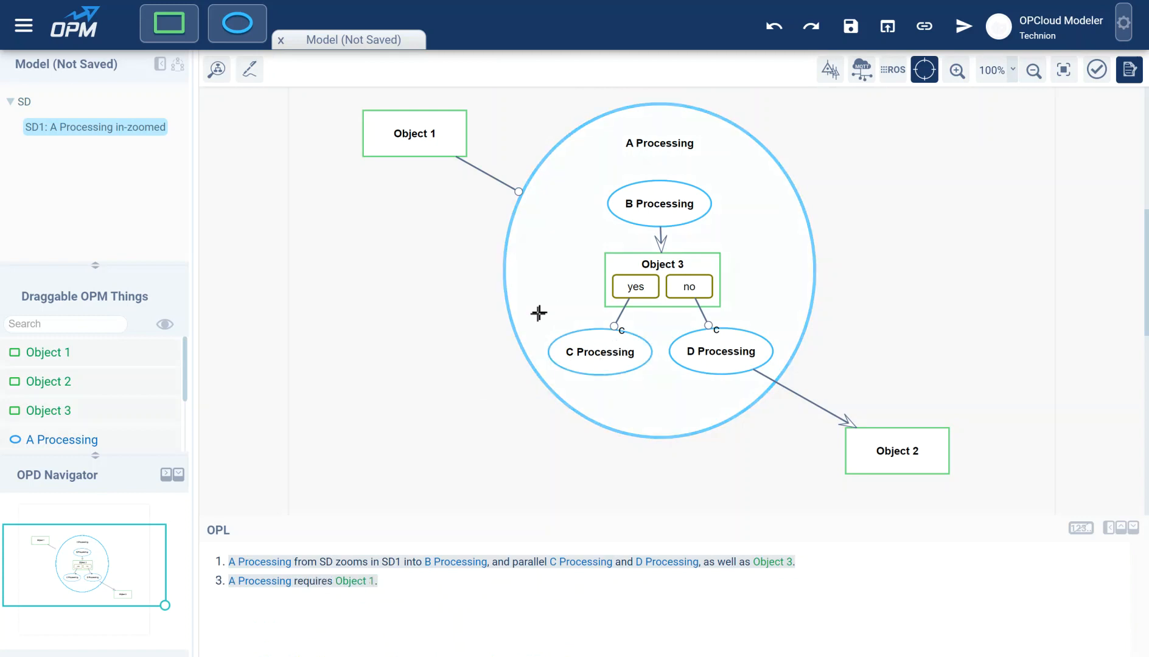
Add an Invocation link from C Processing to A Processing's left edge, and reattach Object 1's Instrument link to B Processing.
{"action": "left_click_drag", "start_coordinate": [575, 338], "coordinate": [503, 283]}
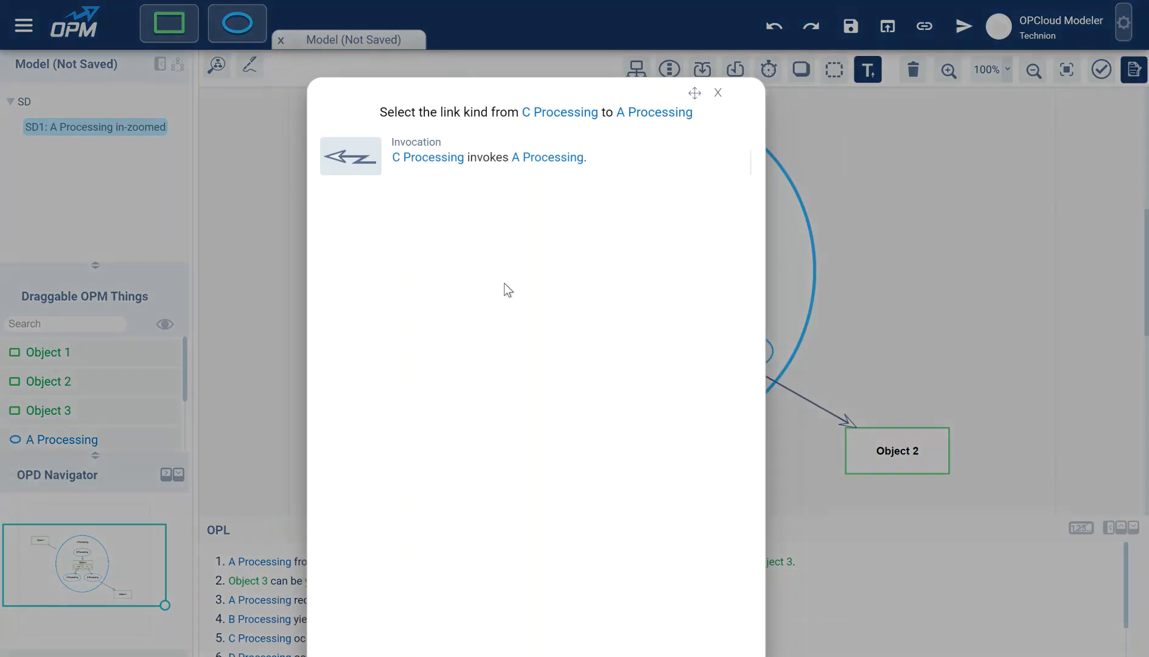
{"action": "left_click", "coordinate": [412, 154]}
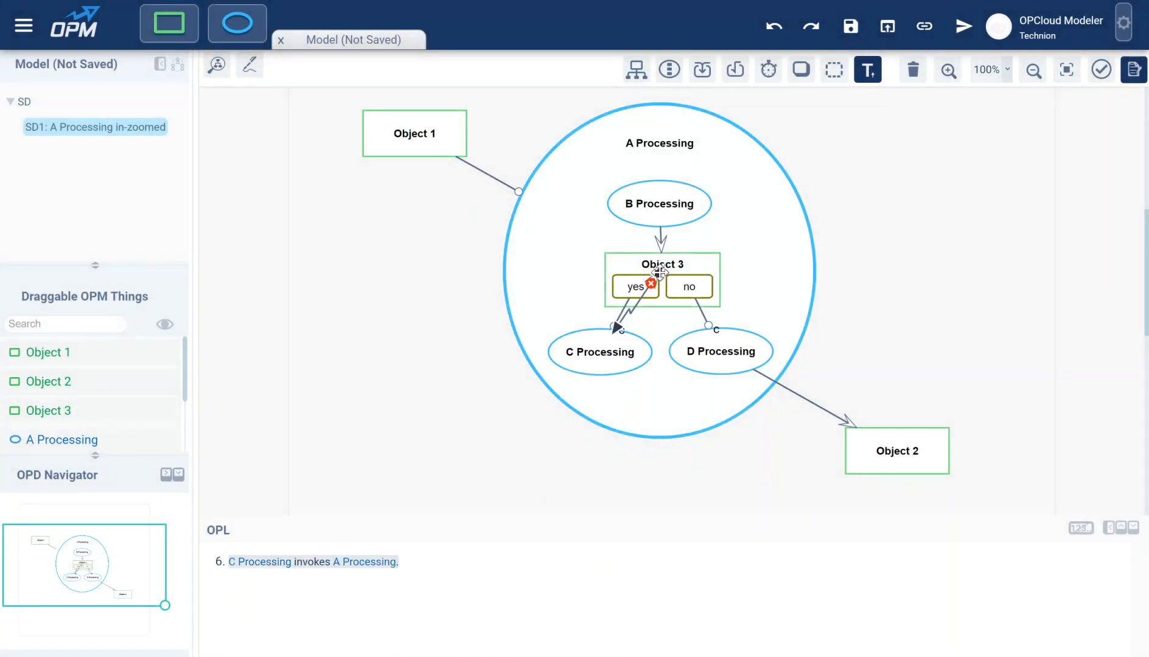
{"action": "left_click_drag", "start_coordinate": [654, 272], "coordinate": [507, 283]}
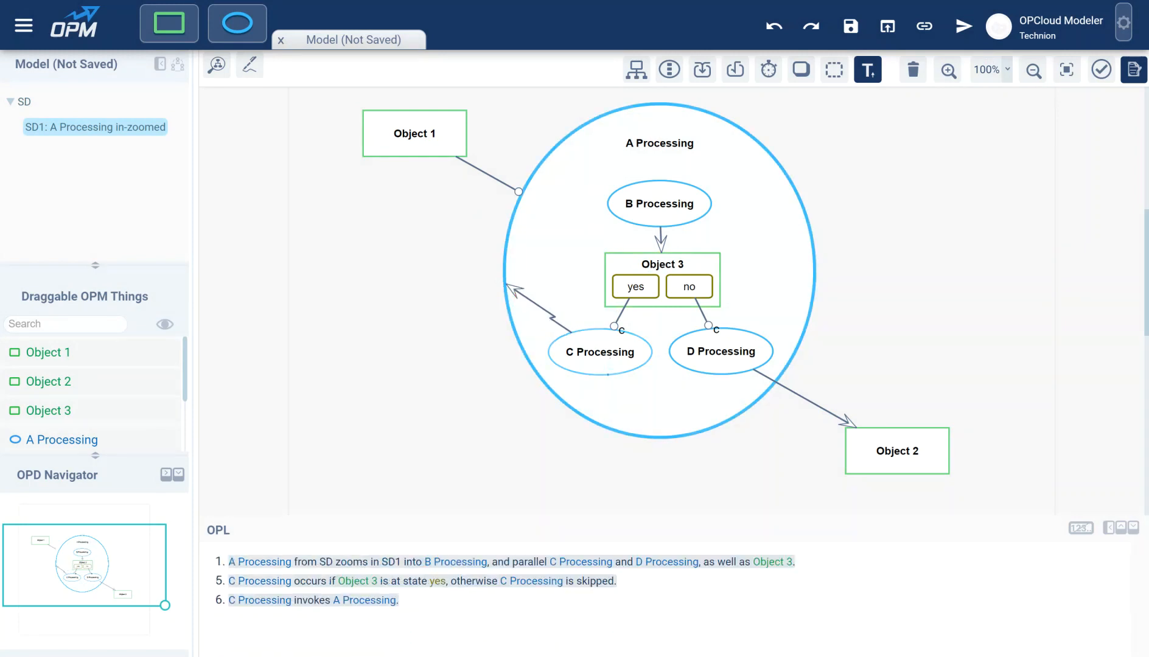
{"action": "left_click_drag", "start_coordinate": [524, 192], "coordinate": [631, 201]}
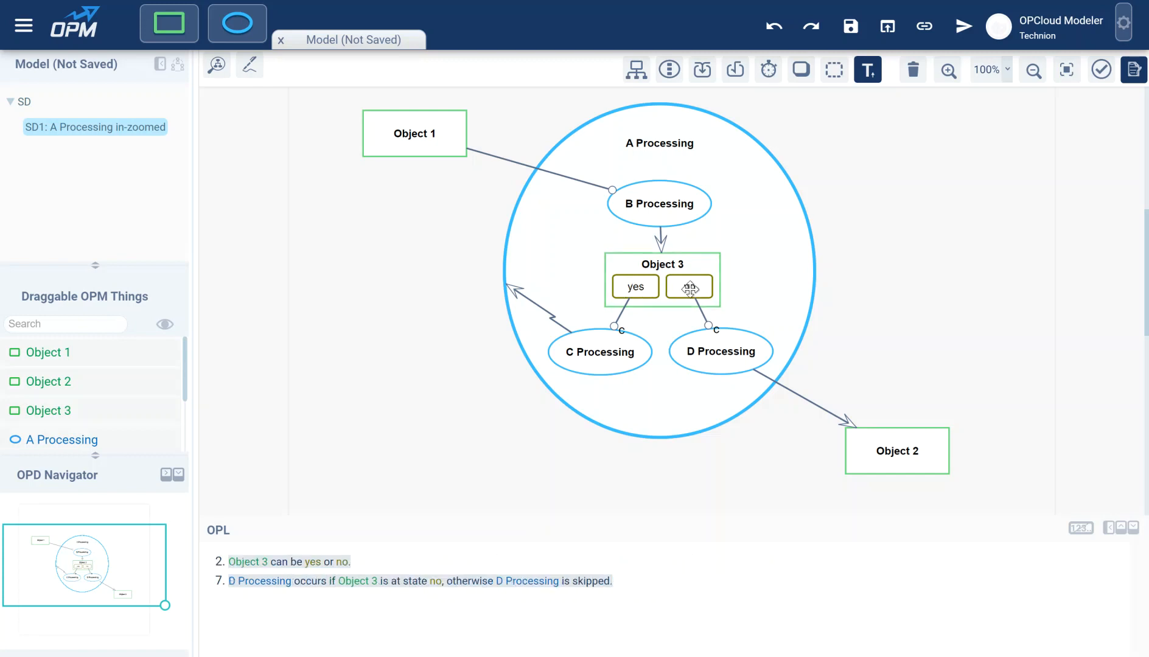
Set the simulation speed to 130% and run a Sync Execute simulation of the model.
{"action": "left_click", "coordinate": [964, 25]}
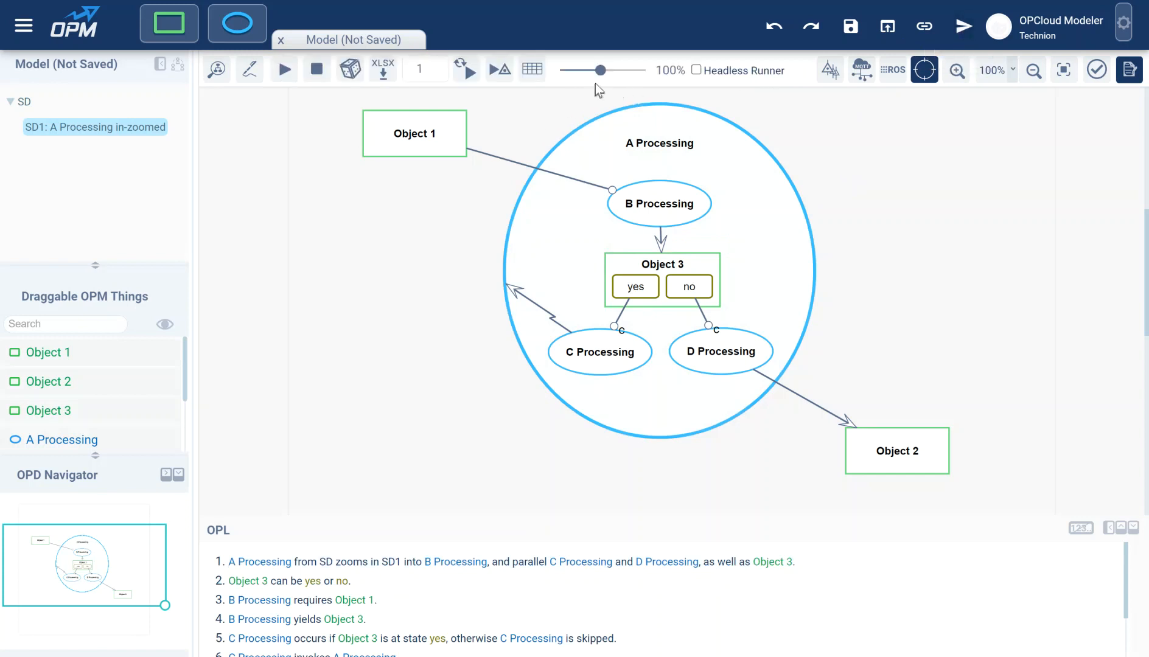
{"action": "left_click_drag", "start_coordinate": [599, 70], "coordinate": [613, 71]}
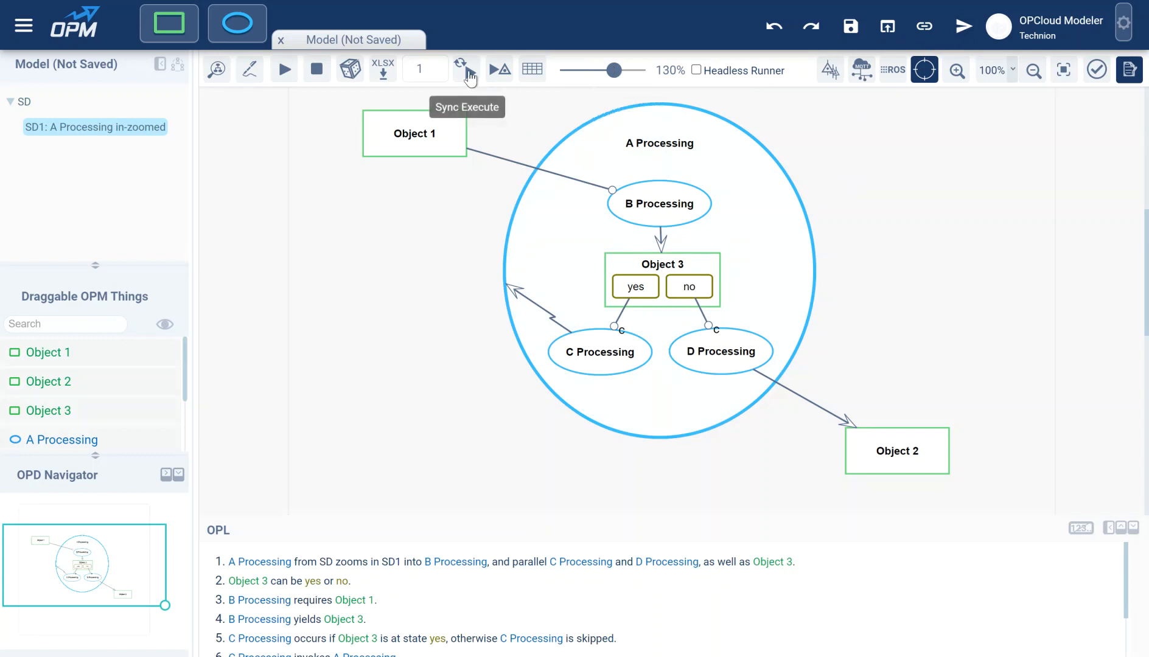
{"action": "left_click", "coordinate": [467, 74]}
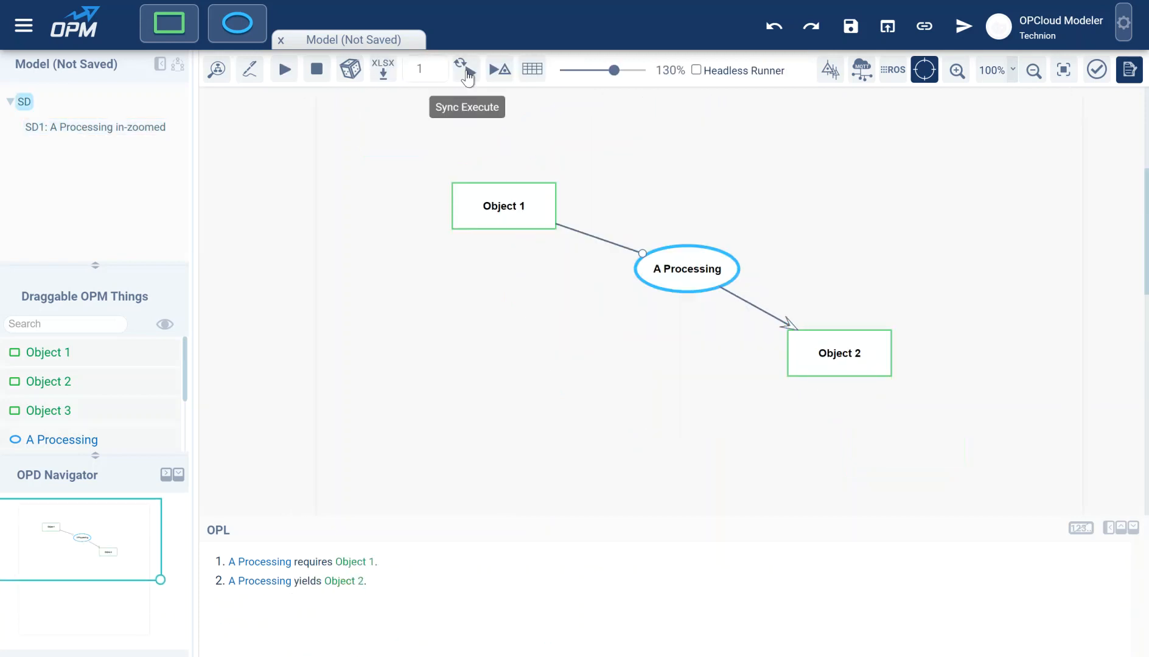
{"action": "left_click", "coordinate": [467, 74]}
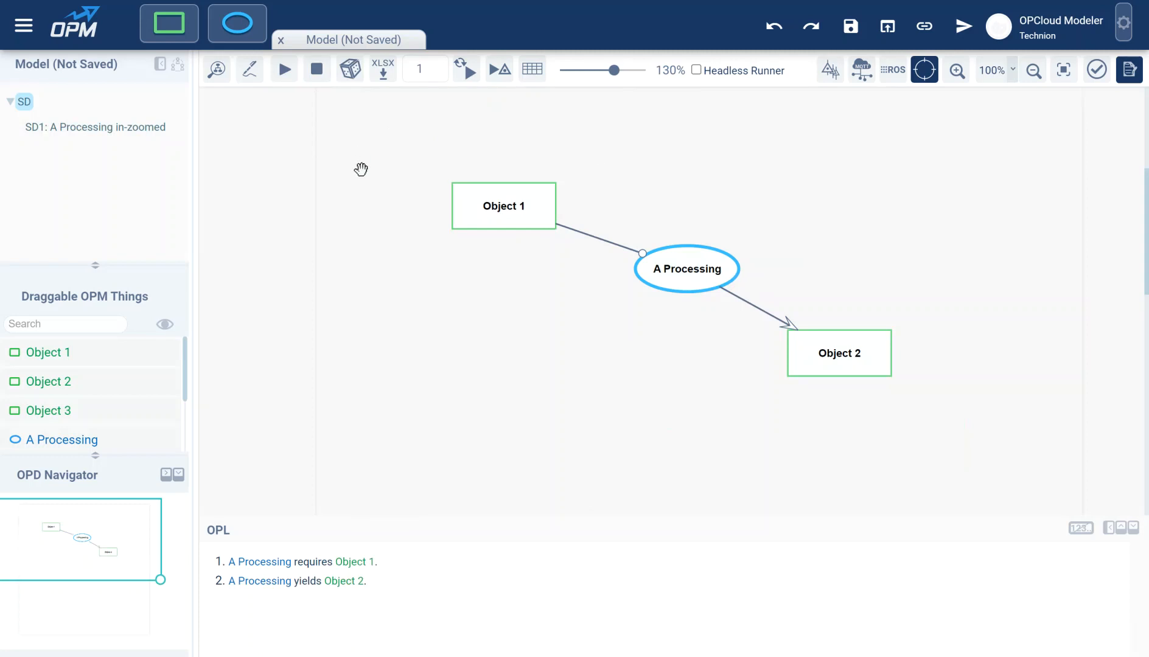
Reattach B Processing's result link to Object 3's no state in the SD1 in-zoomed diagram.
{"action": "left_click", "coordinate": [141, 133]}
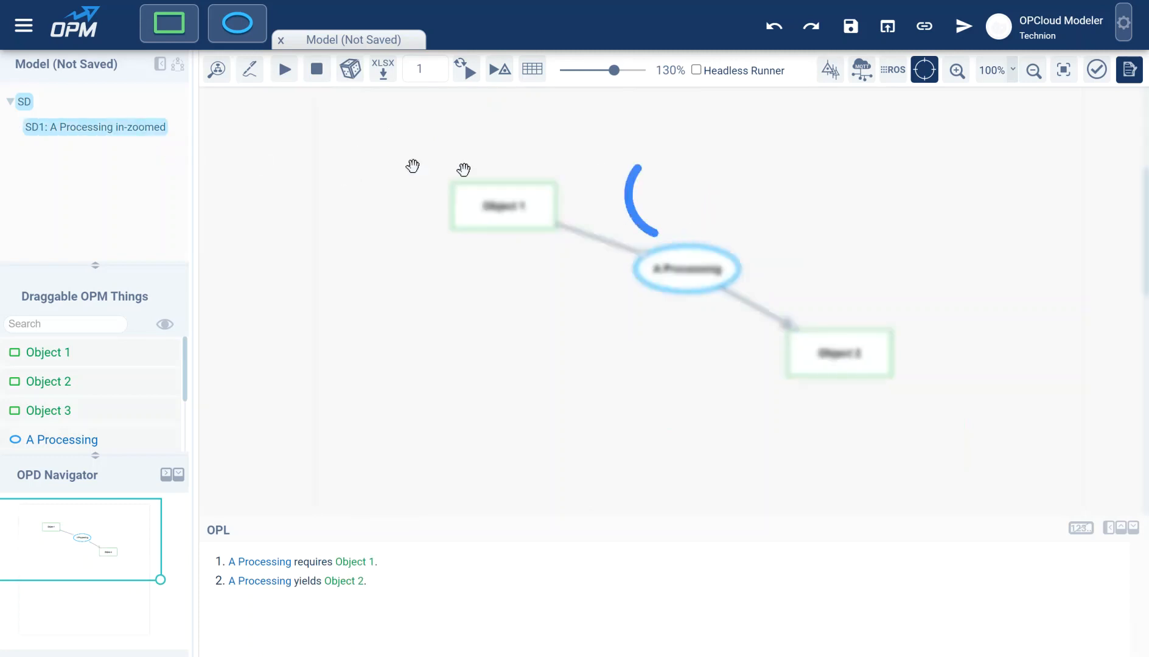
{"action": "left_click", "coordinate": [676, 235]}
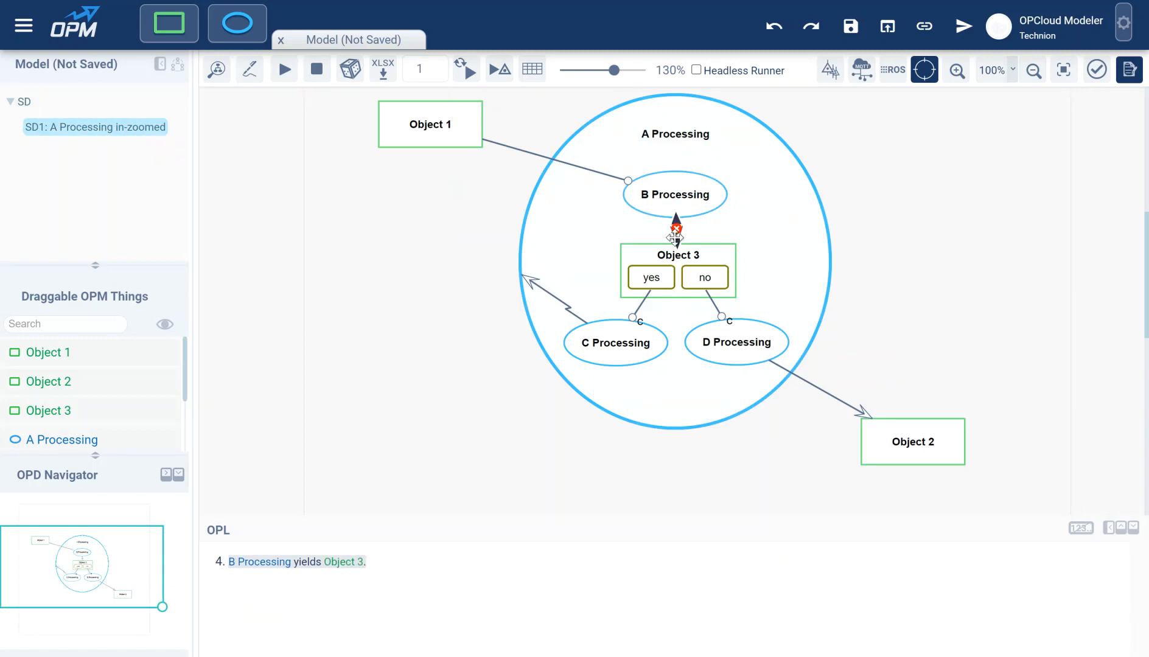
{"action": "left_click_drag", "start_coordinate": [677, 234], "coordinate": [704, 272]}
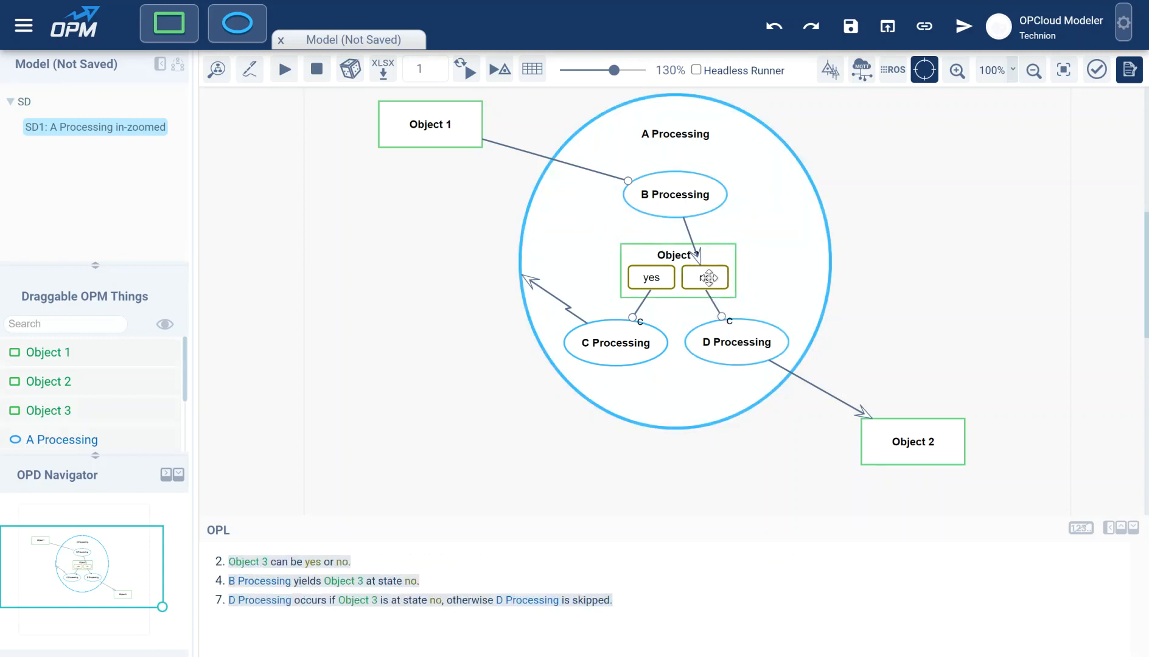
Set the number of simulation runs to 5 and run a Sync Execute simulation.
{"action": "left_click", "coordinate": [441, 64]}
{"action": "left_click", "coordinate": [441, 63]}
{"action": "left_click", "coordinate": [441, 63]}
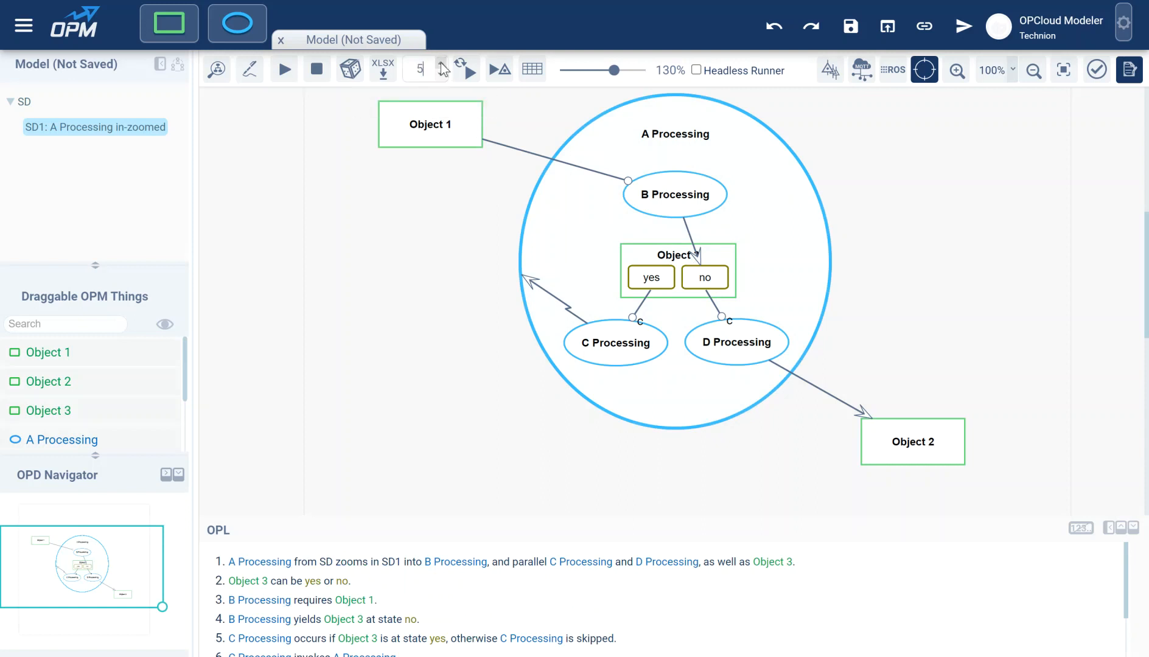
{"action": "left_click", "coordinate": [466, 69]}
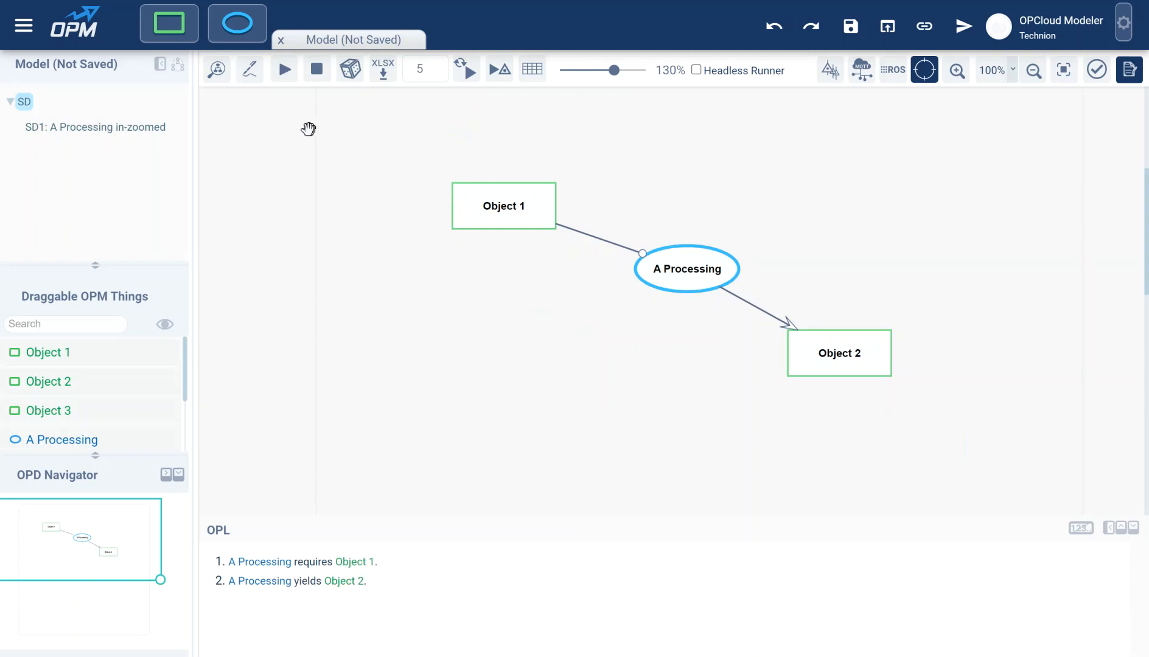
Give B Processing in SD1 a user-defined computation function that reads return 'no';.
{"action": "left_click", "coordinate": [126, 133]}
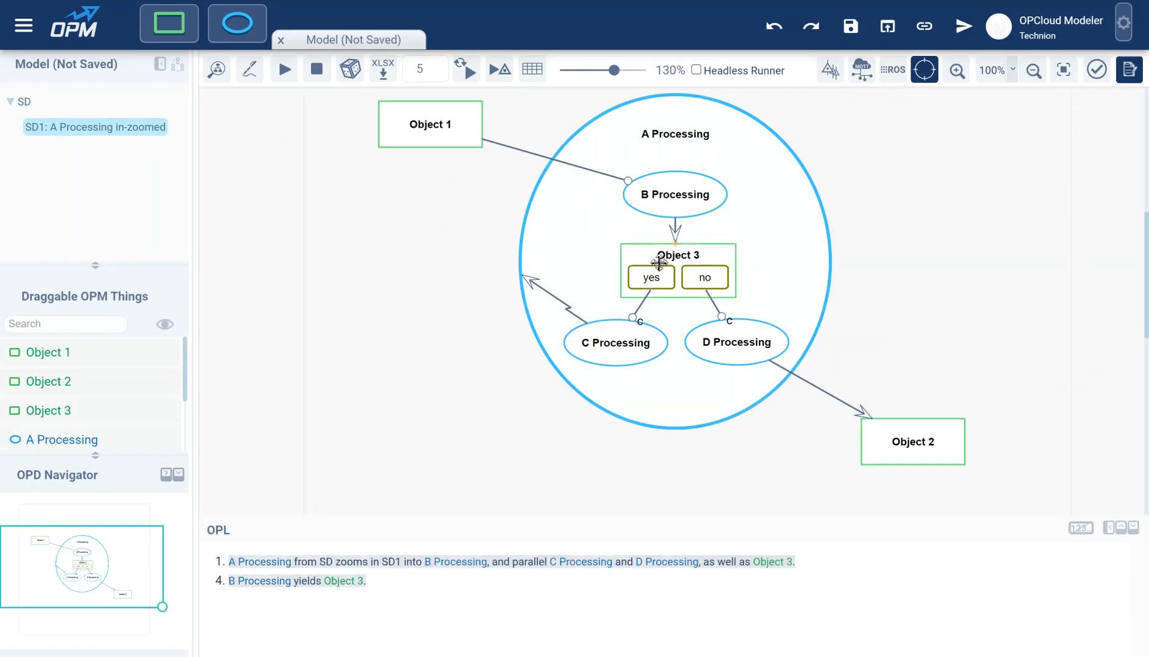
{"action": "left_click", "coordinate": [672, 195]}
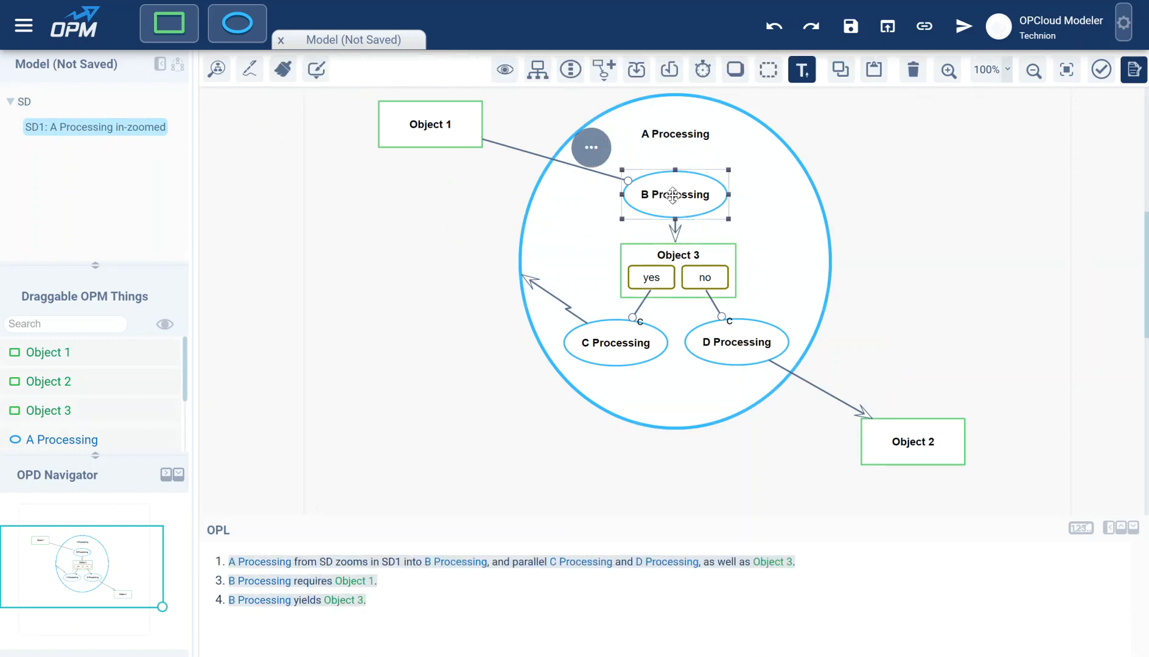
{"action": "left_click", "coordinate": [591, 149]}
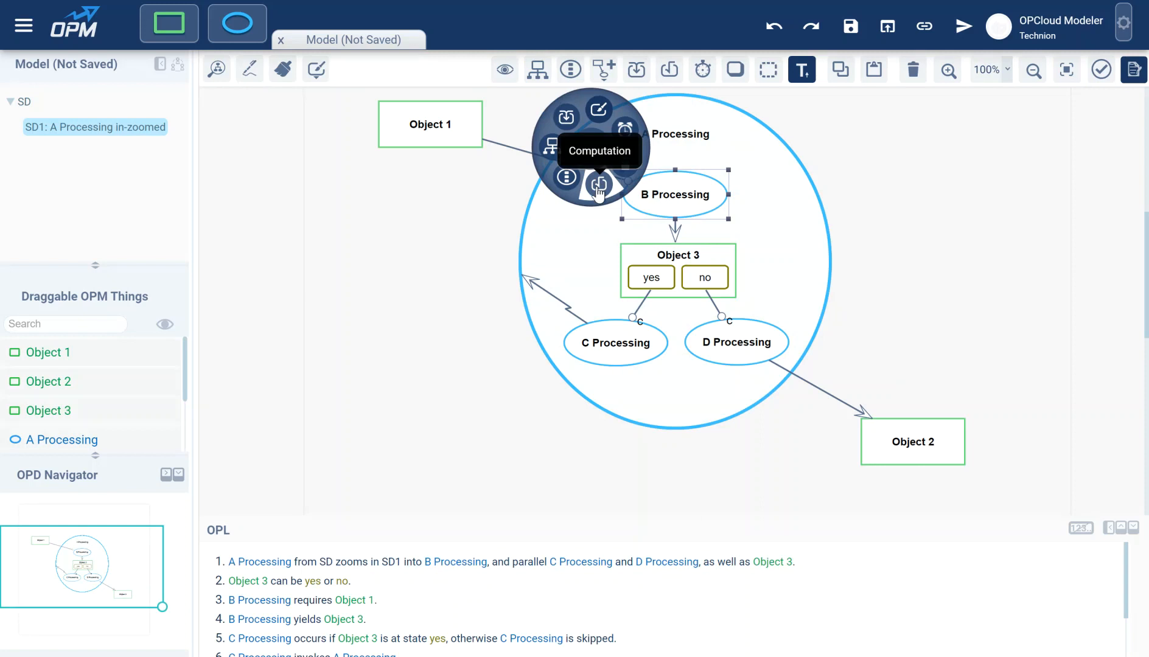
{"action": "left_click", "coordinate": [599, 185]}
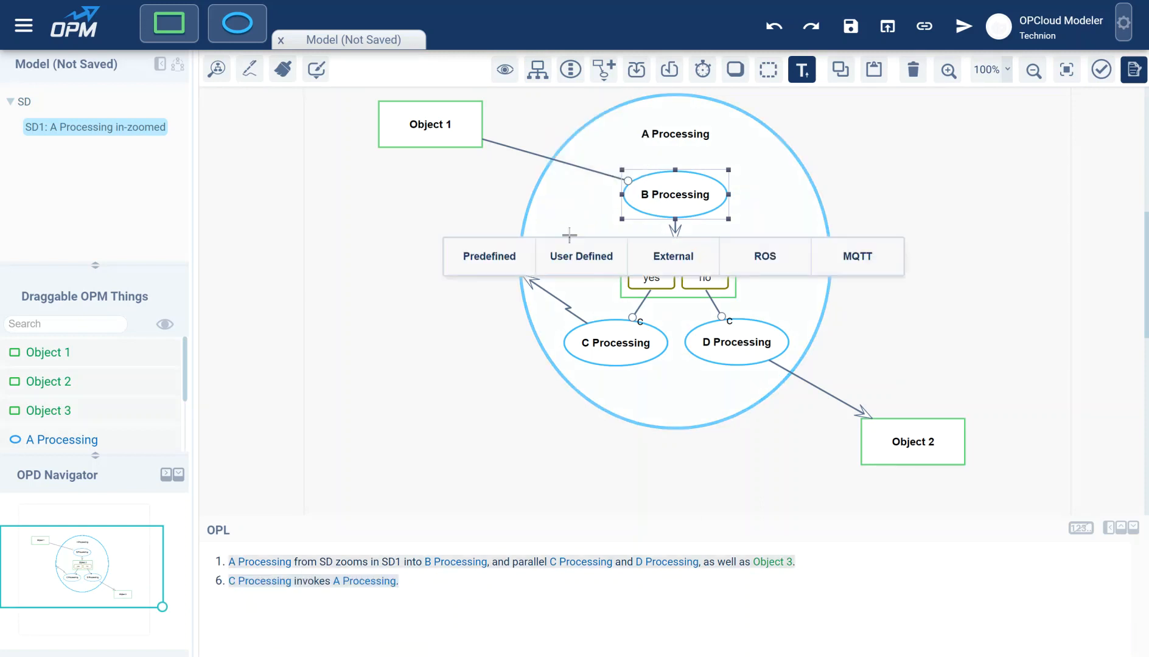
{"action": "left_click", "coordinate": [580, 269]}
{"action": "double_click", "coordinate": [626, 265]}
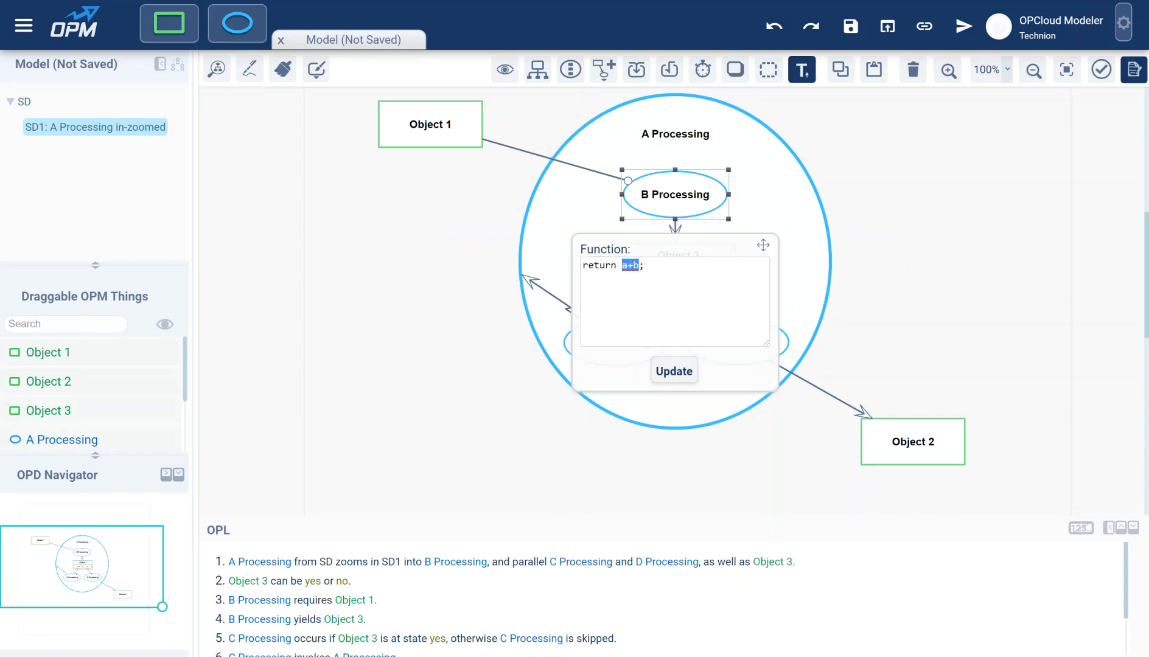
{"action": "type", "text": "'"}
{"action": "left_click", "coordinate": [672, 369]}
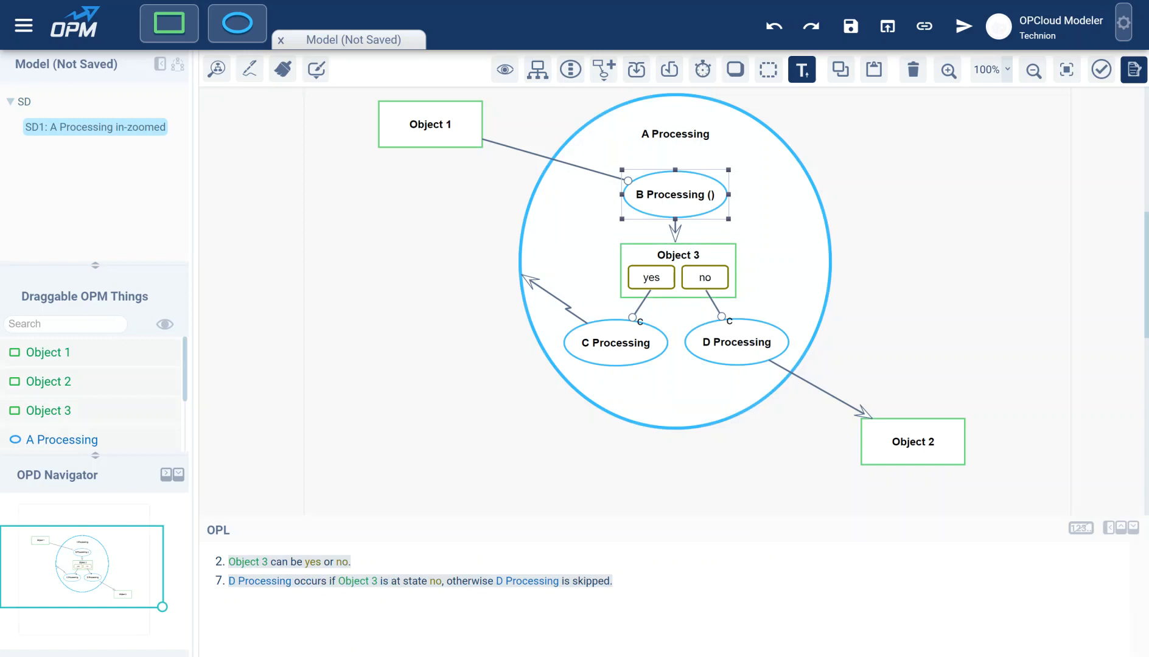
Run a Sync Execute simulation with B Processing returning 'no', and stop it.
{"action": "left_click", "coordinate": [833, 164]}
{"action": "left_click", "coordinate": [466, 68]}
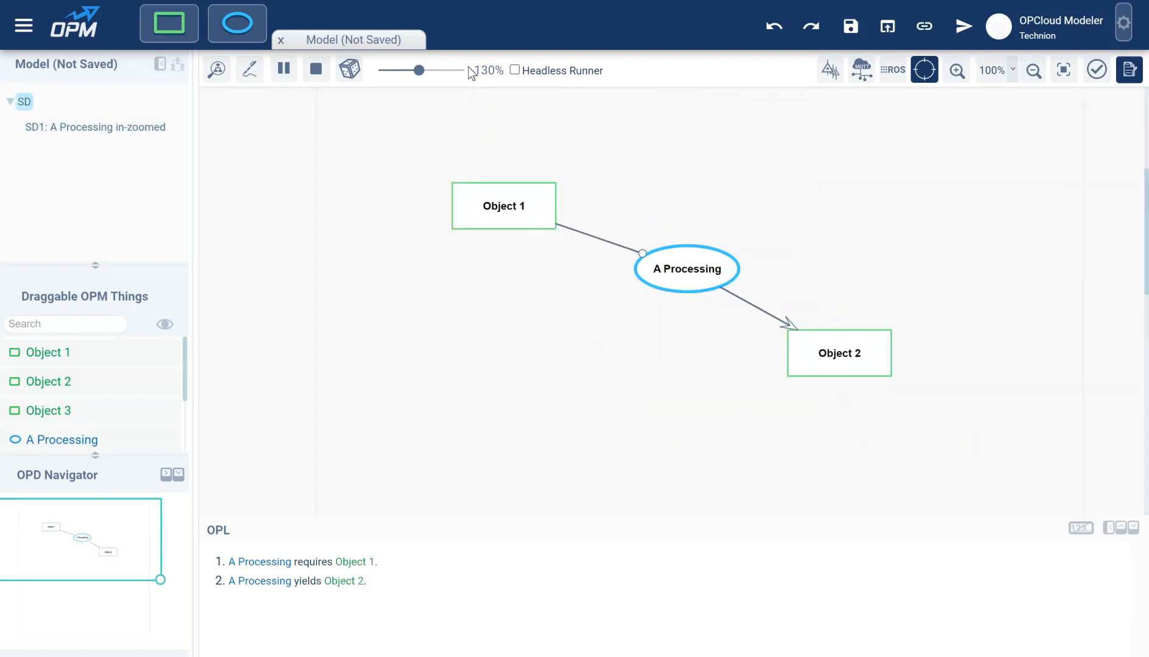
{"action": "left_click", "coordinate": [318, 70]}
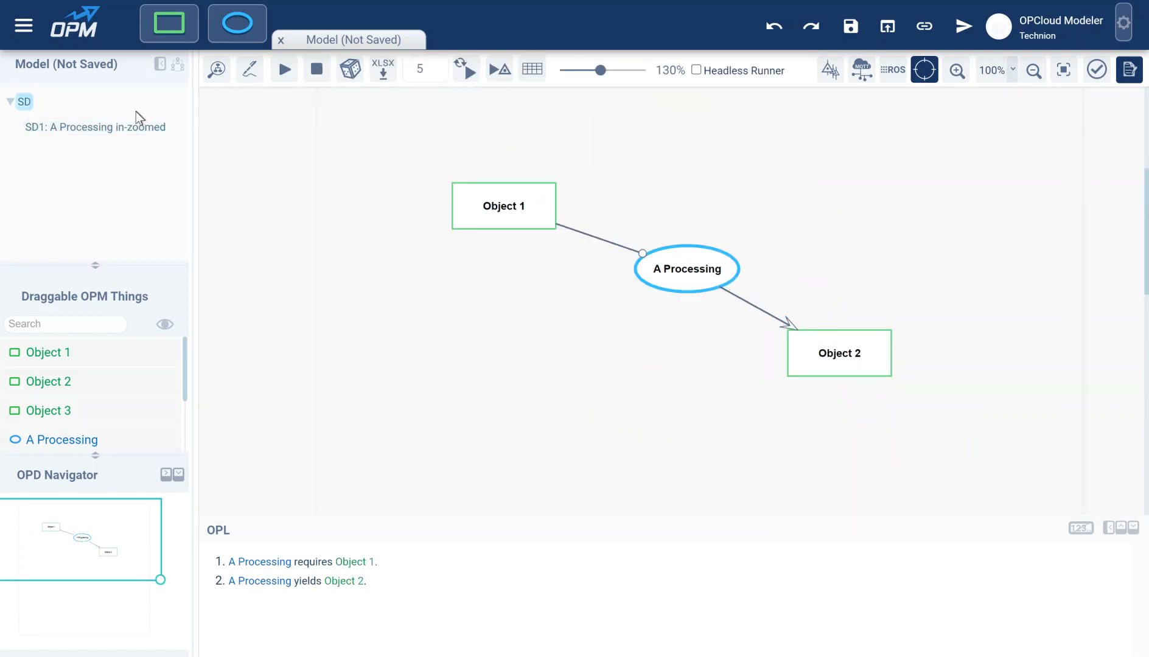
Update B Processing's computation function in SD1 to return 'yes'.
{"action": "left_click", "coordinate": [128, 133]}
{"action": "left_click", "coordinate": [652, 191]}
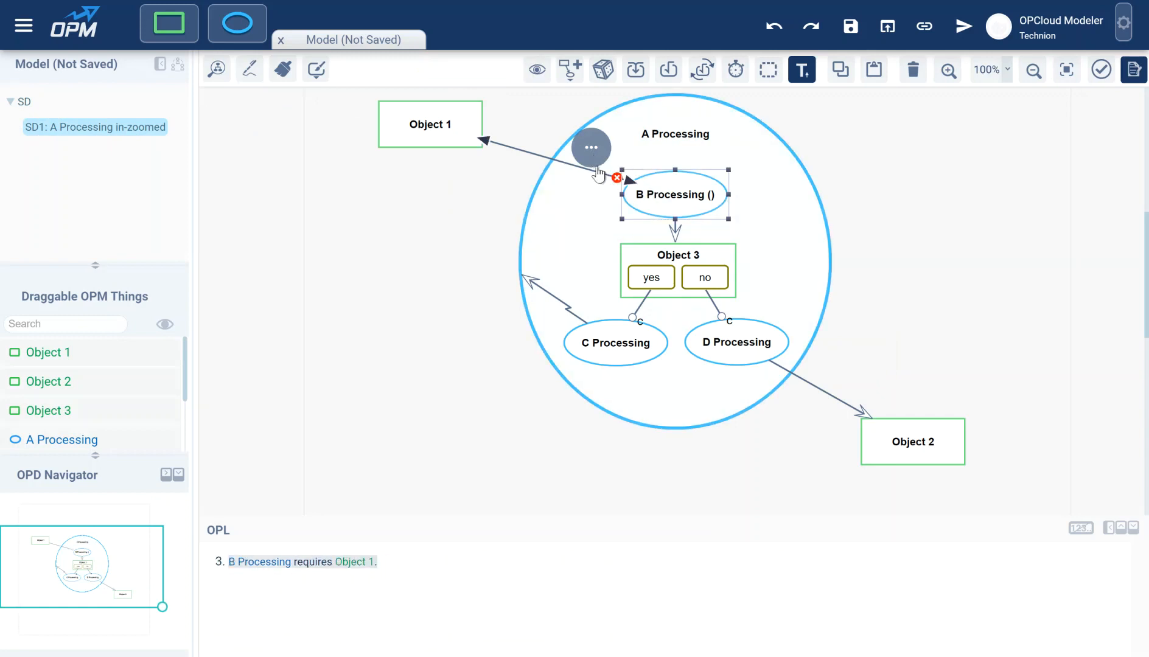
{"action": "left_click", "coordinate": [591, 149]}
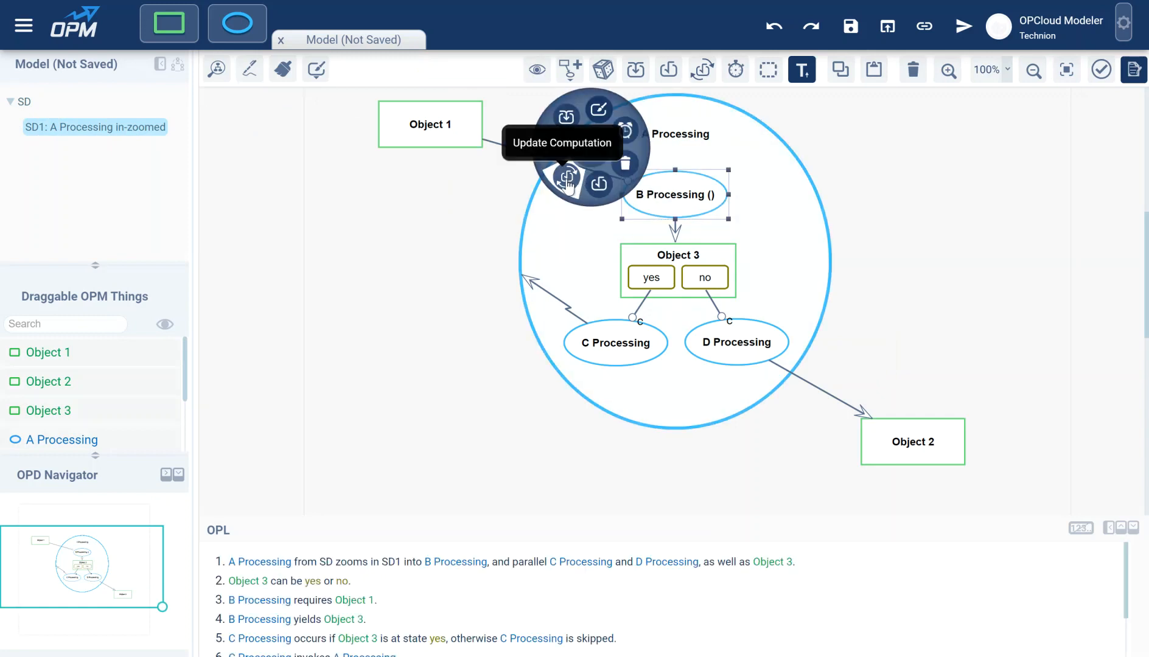
{"action": "left_click", "coordinate": [567, 178]}
{"action": "double_click", "coordinate": [632, 266]}
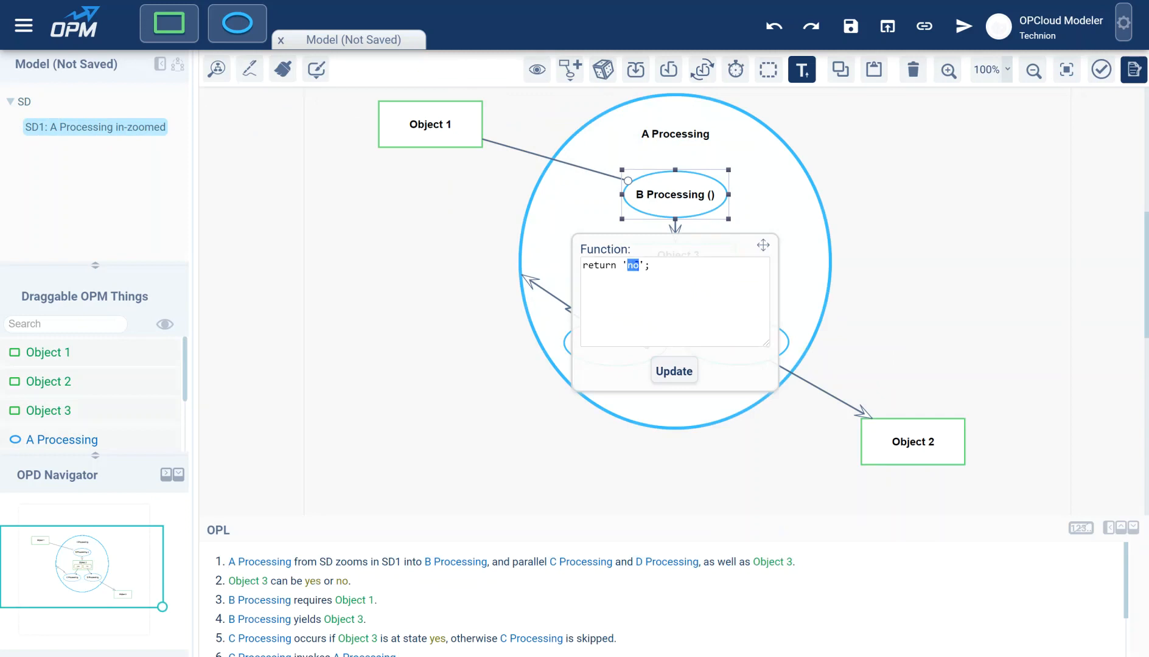
{"action": "type", "text": "yes"}
{"action": "left_click", "coordinate": [669, 378]}
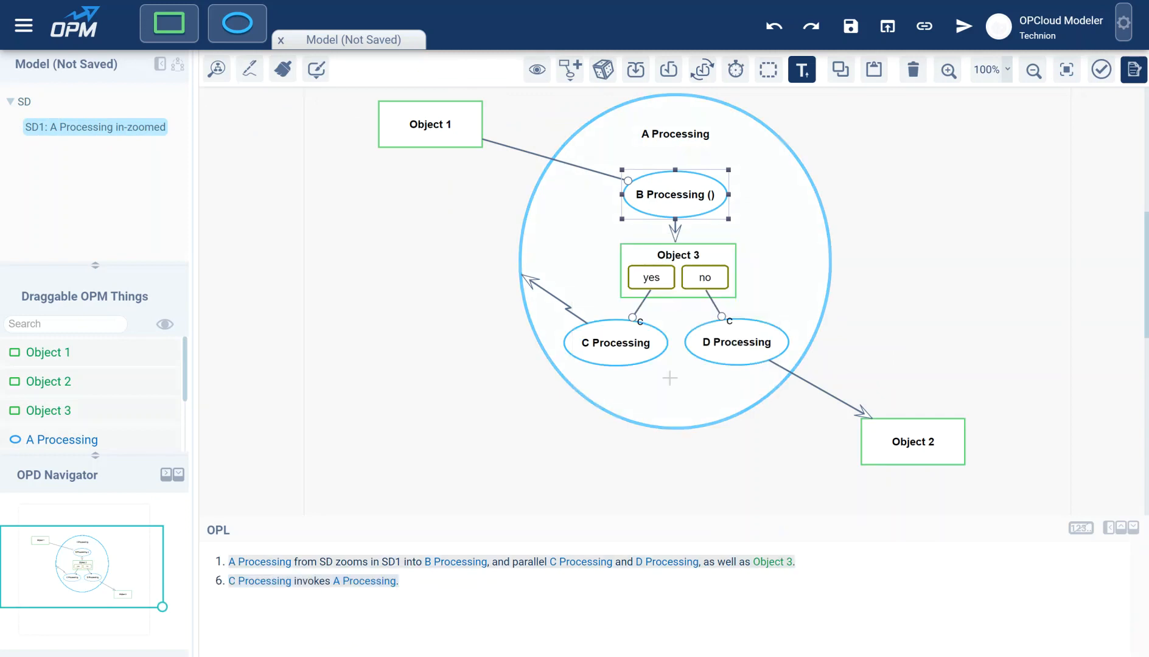
Run a Sync Execute simulation with B Processing returning 'yes', and stop the looping execution.
{"action": "left_click", "coordinate": [503, 163]}
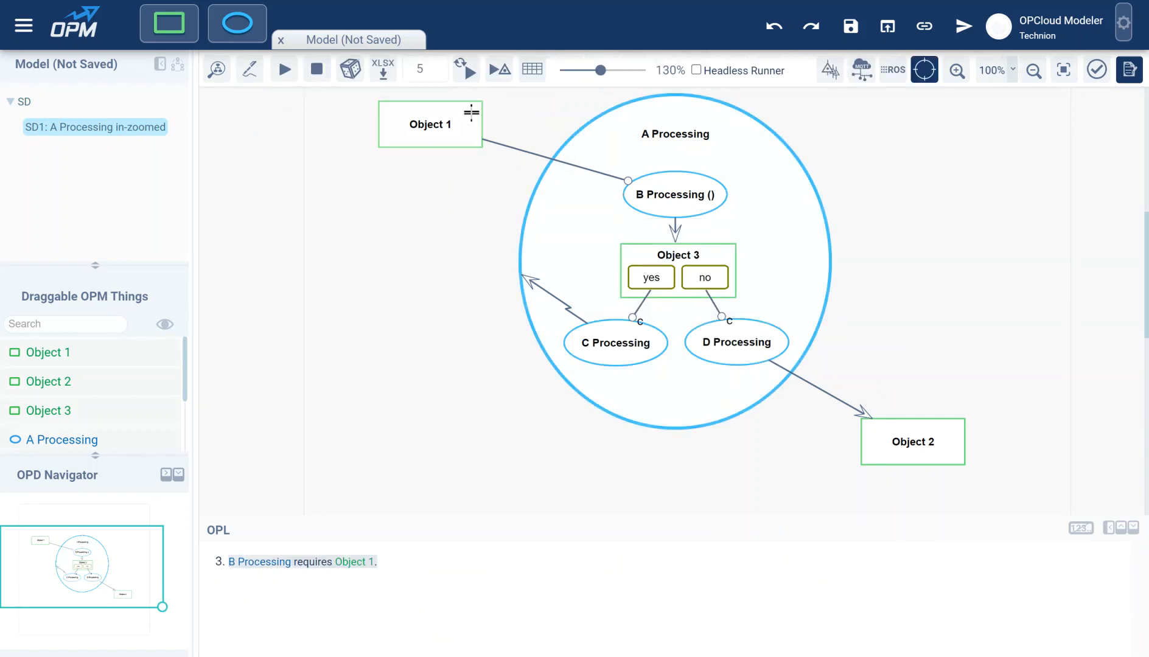
{"action": "left_click", "coordinate": [470, 71]}
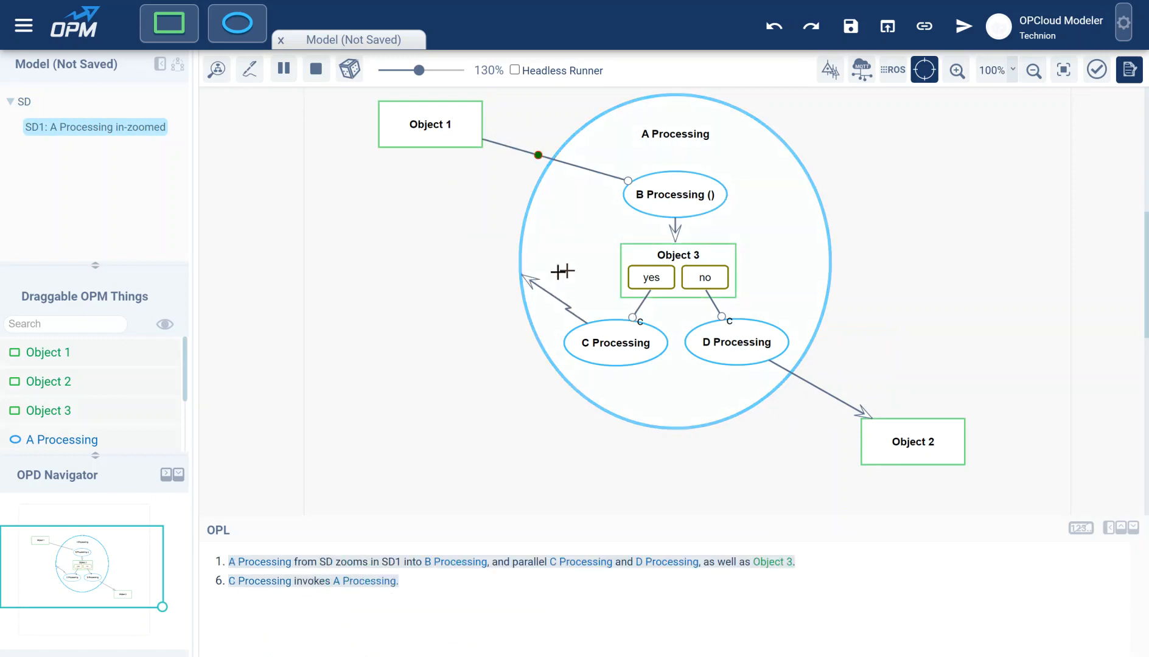
{"action": "left_click", "coordinate": [317, 78]}
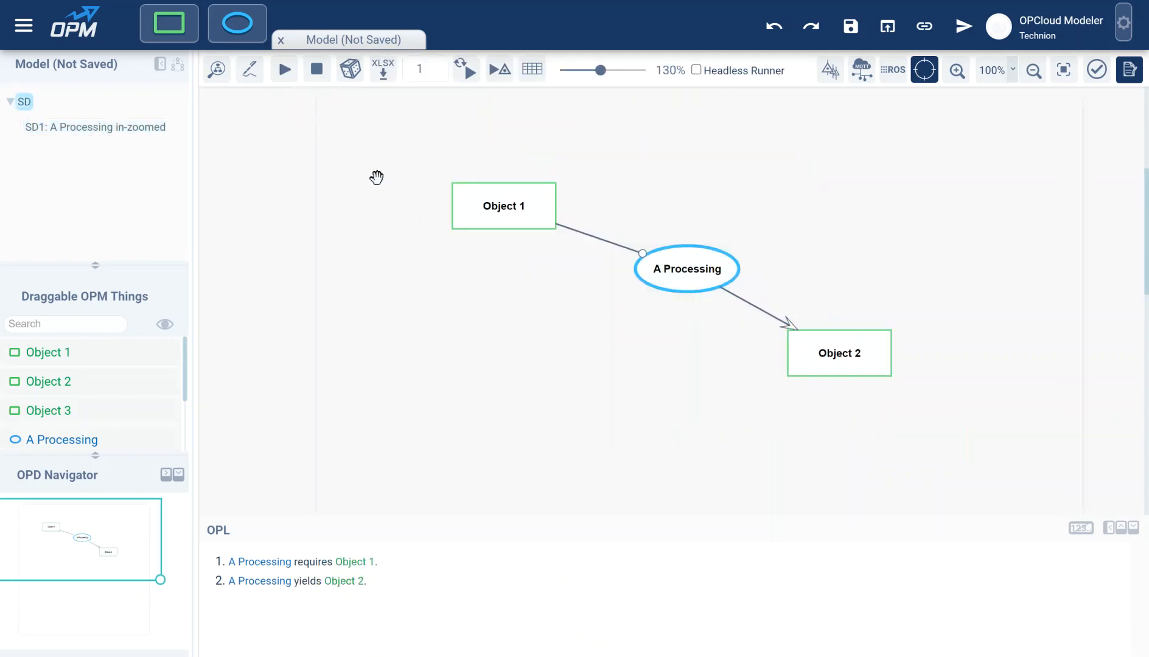
Open B Processing's simulation parameters in SD1 and add the textual values yes and no.
{"action": "left_click", "coordinate": [125, 127]}
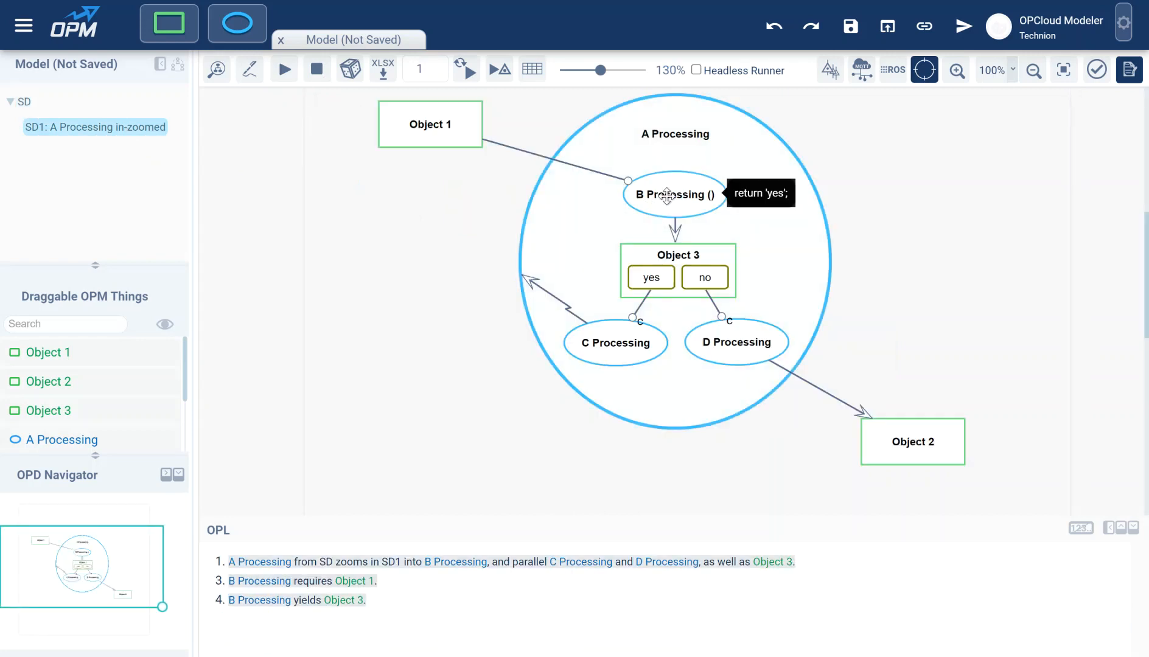
{"action": "left_click", "coordinate": [667, 196]}
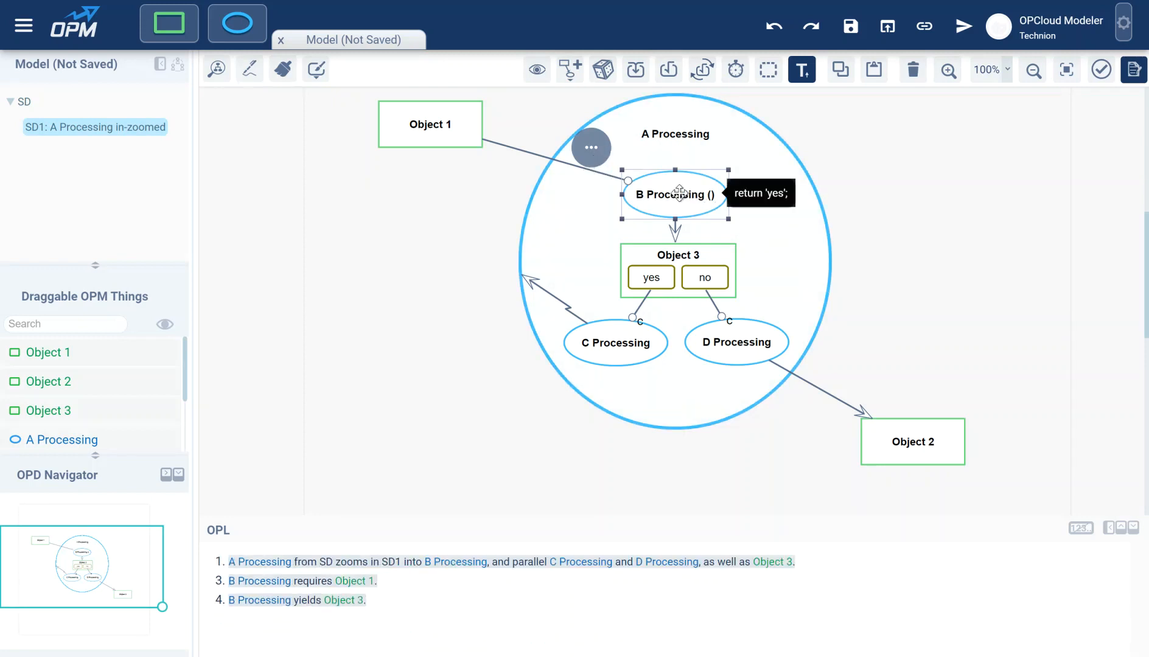
{"action": "left_click", "coordinate": [602, 69]}
{"action": "left_click", "coordinate": [372, 275]}
{"action": "type", "text": "yes"}
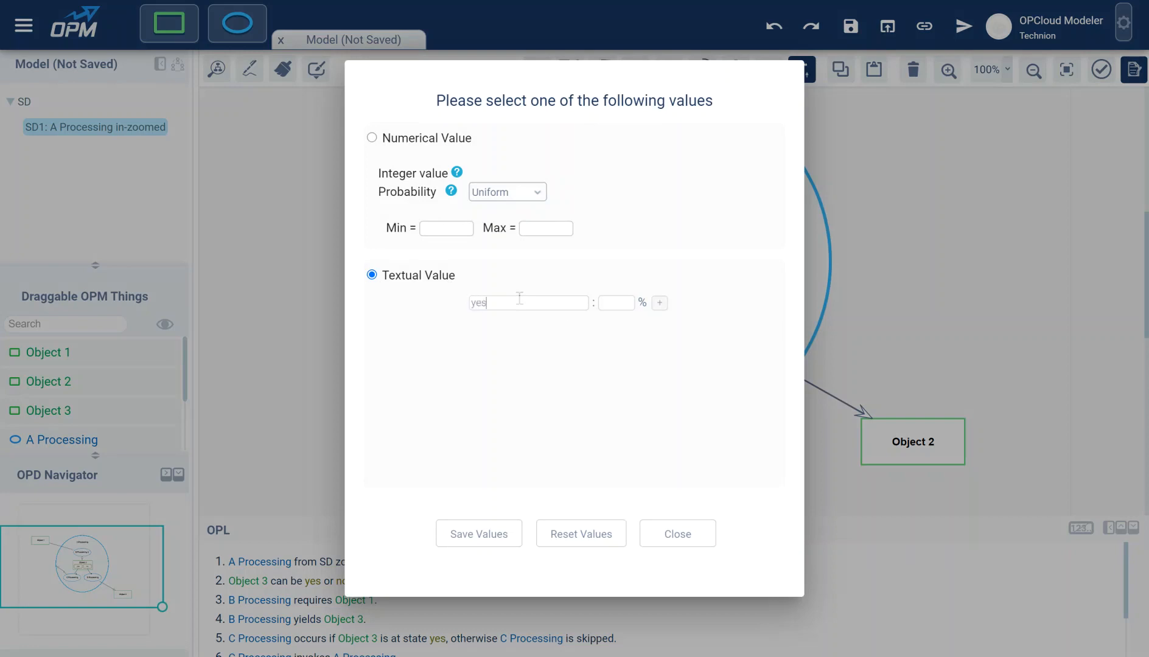
{"action": "left_click", "coordinate": [659, 303]}
{"action": "type", "text": "no"}
Set the probabilities to 20% for yes and 80% for no, and save the values.
{"action": "left_click", "coordinate": [617, 302]}
{"action": "type", "text": "0"}
{"action": "double_click", "coordinate": [611, 303]}
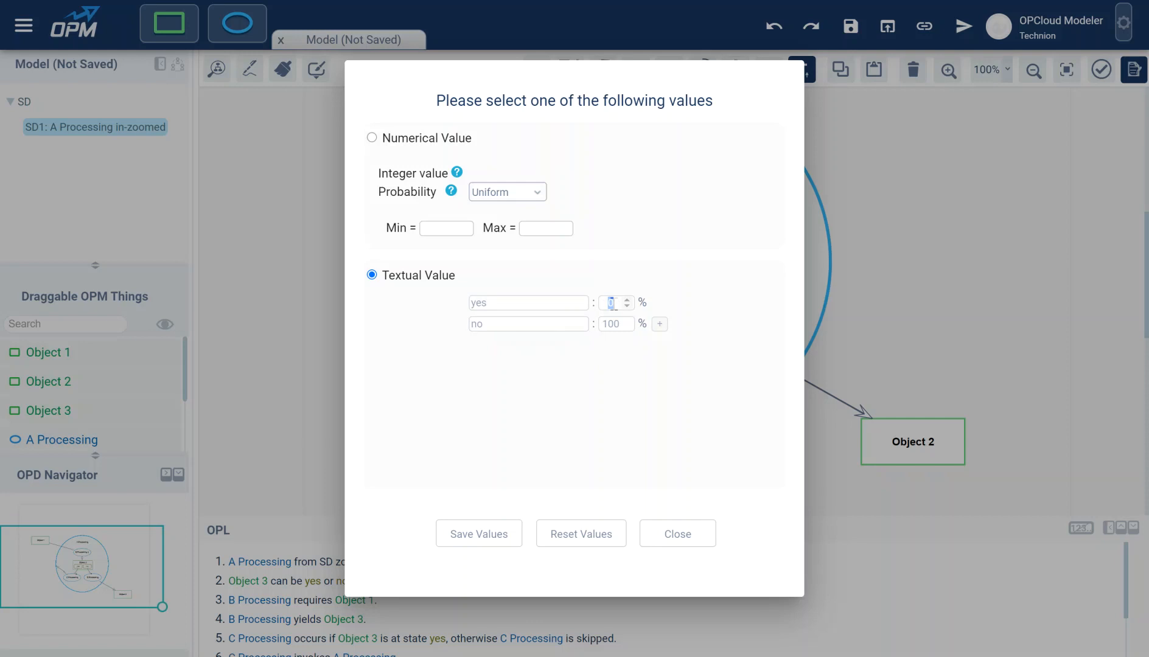
{"action": "type", "text": "20"}
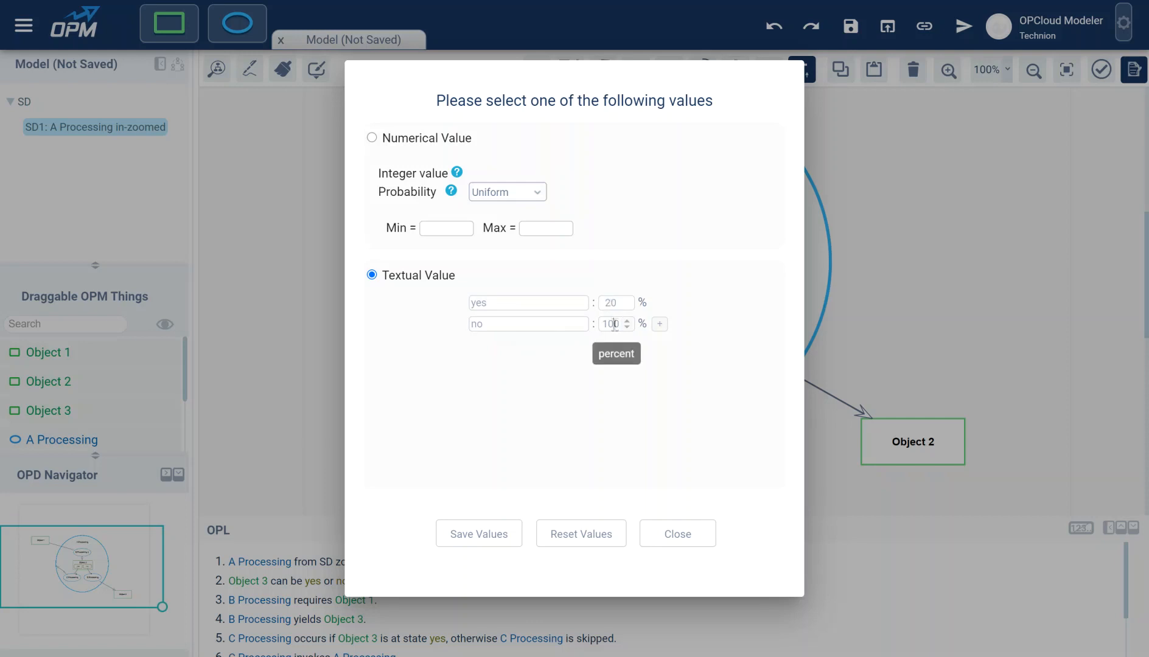
{"action": "left_click_drag", "start_coordinate": [604, 324], "coordinate": [625, 327]}
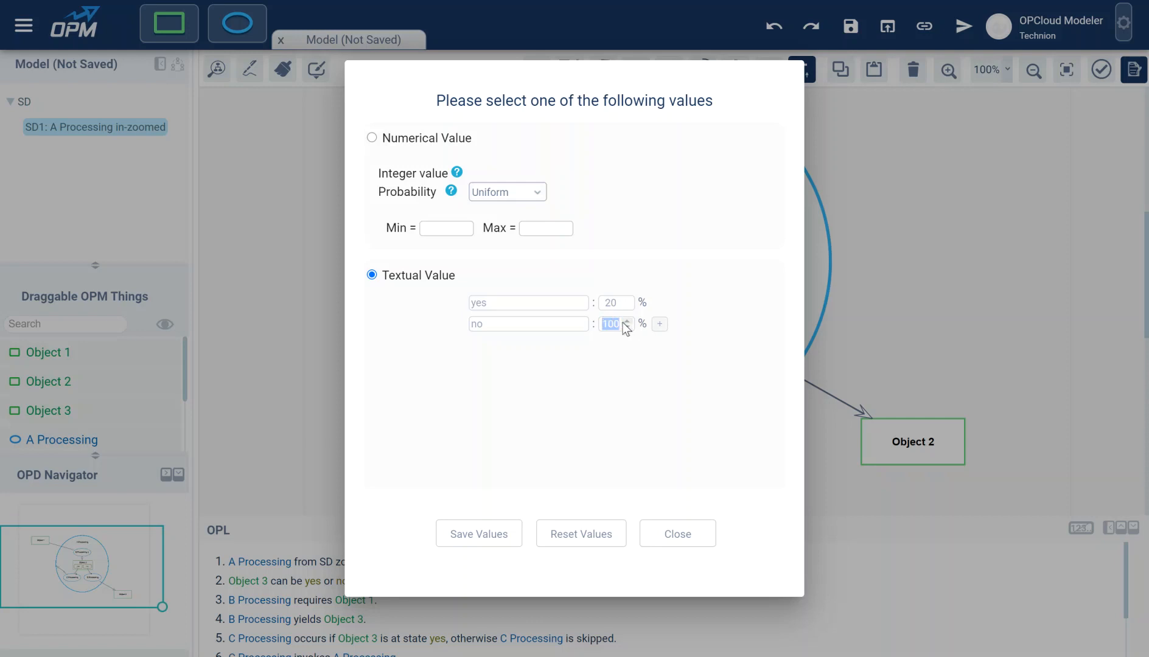
{"action": "type", "text": "80"}
{"action": "left_click", "coordinate": [476, 535]}
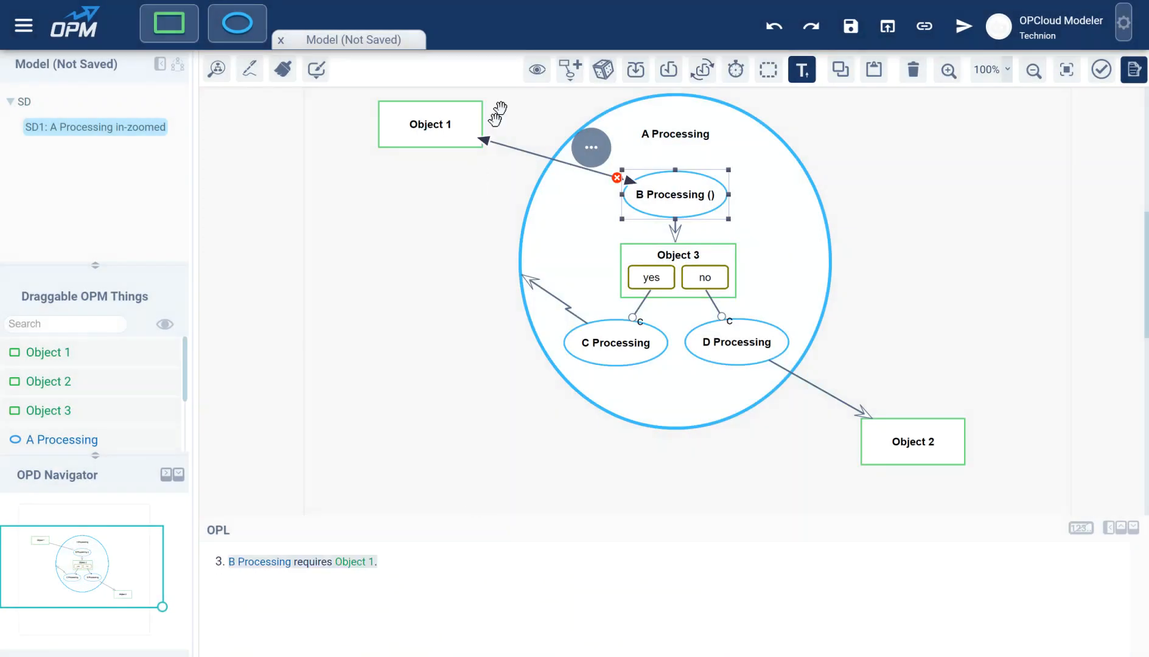
Check that B Processing is enabled among the simulated elements, and run the Sync Execute simulation several times.
{"action": "left_click", "coordinate": [350, 69]}
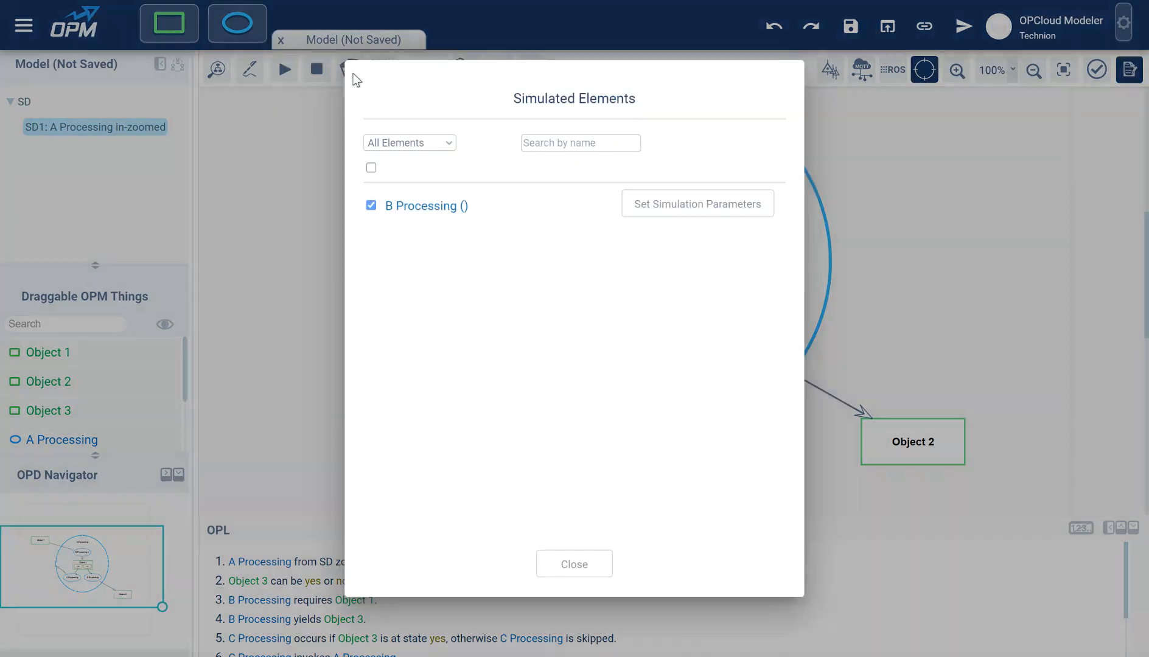
{"action": "left_click", "coordinate": [569, 563]}
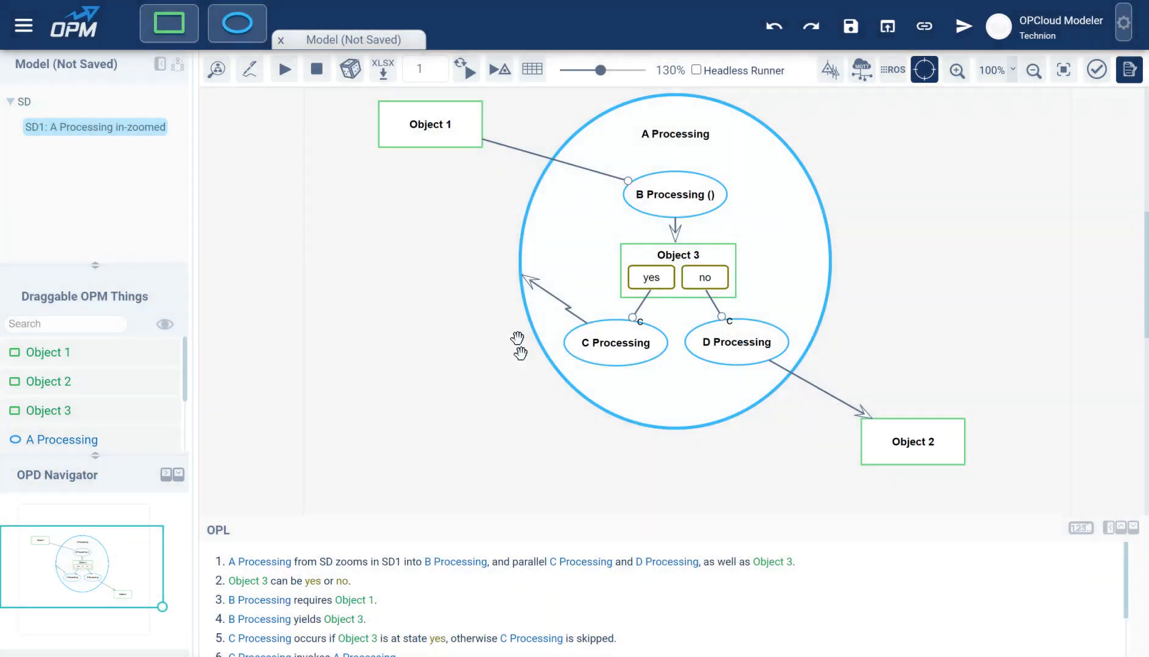
{"action": "left_click", "coordinate": [466, 71]}
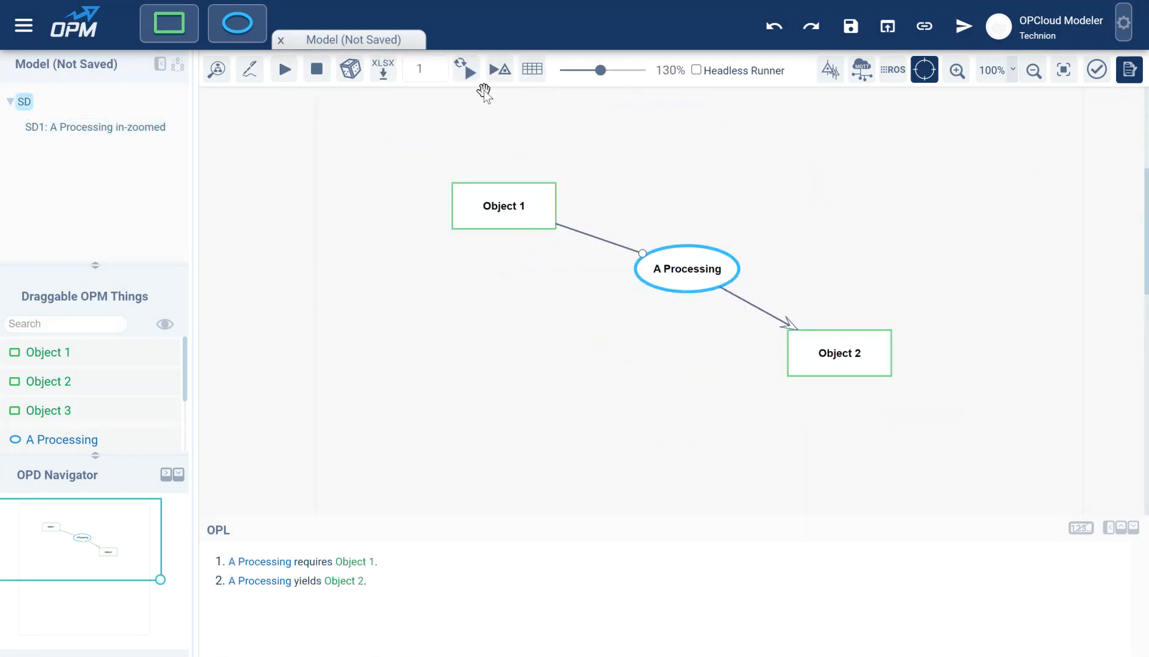
{"action": "left_click", "coordinate": [464, 72]}
{"action": "left_click", "coordinate": [465, 73]}
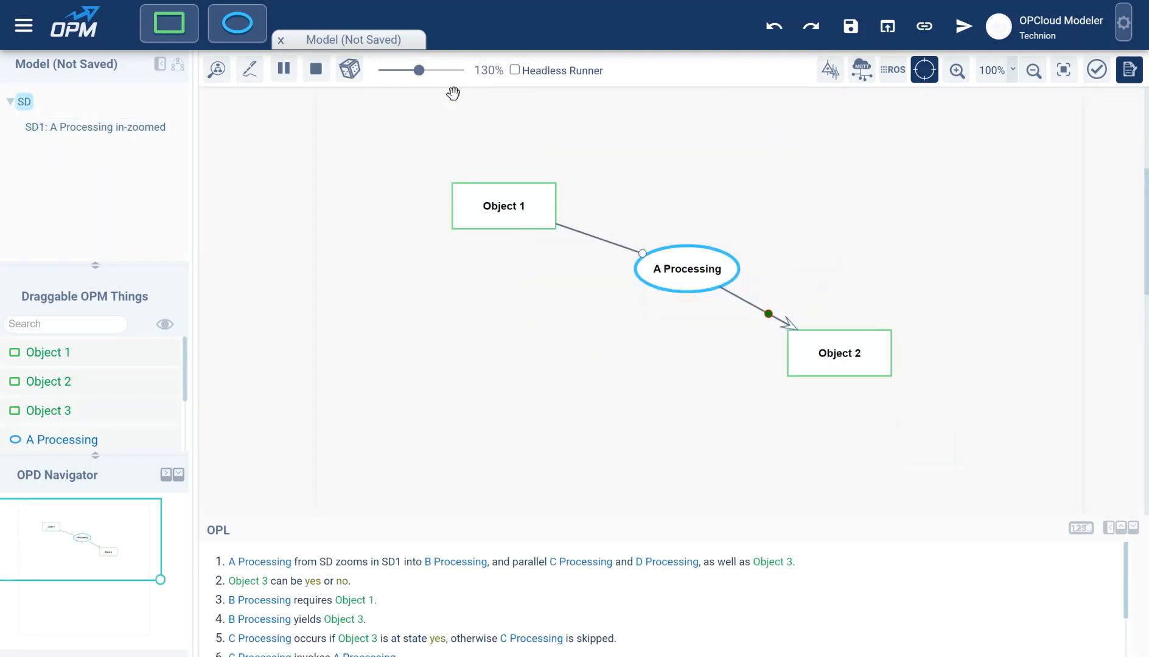
{"action": "left_click", "coordinate": [463, 73]}
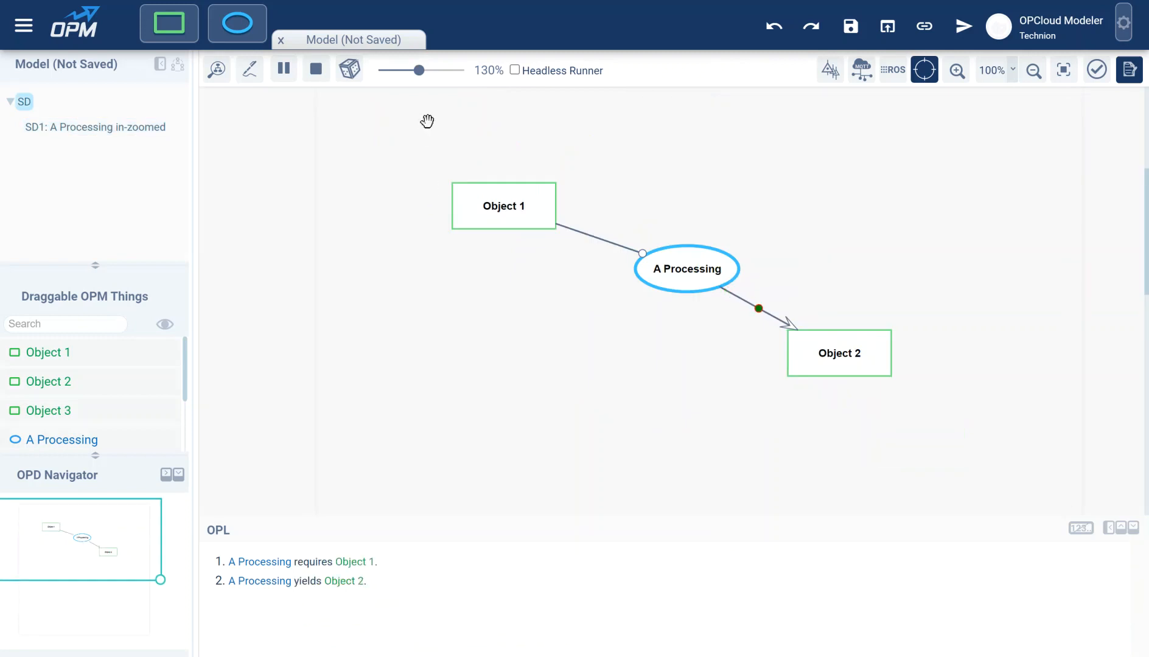
{"action": "left_click", "coordinate": [467, 78]}
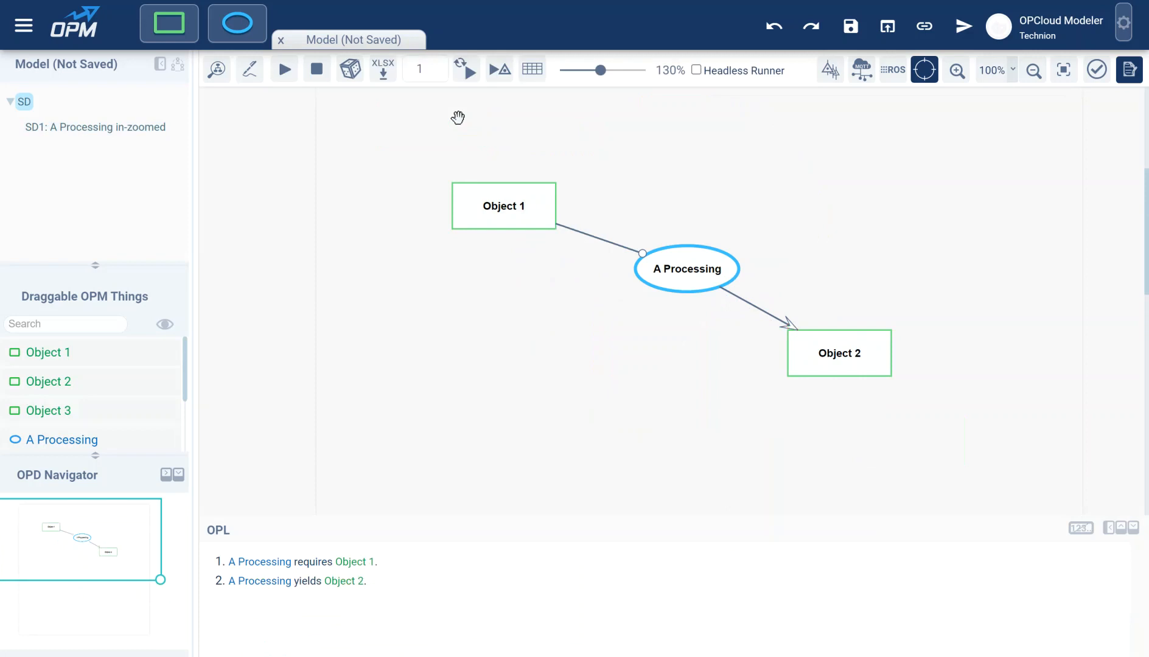
Reopen the SD1 in-zoomed diagram and review B Processing's computation and its result link to Object 3.
{"action": "left_click", "coordinate": [133, 129]}
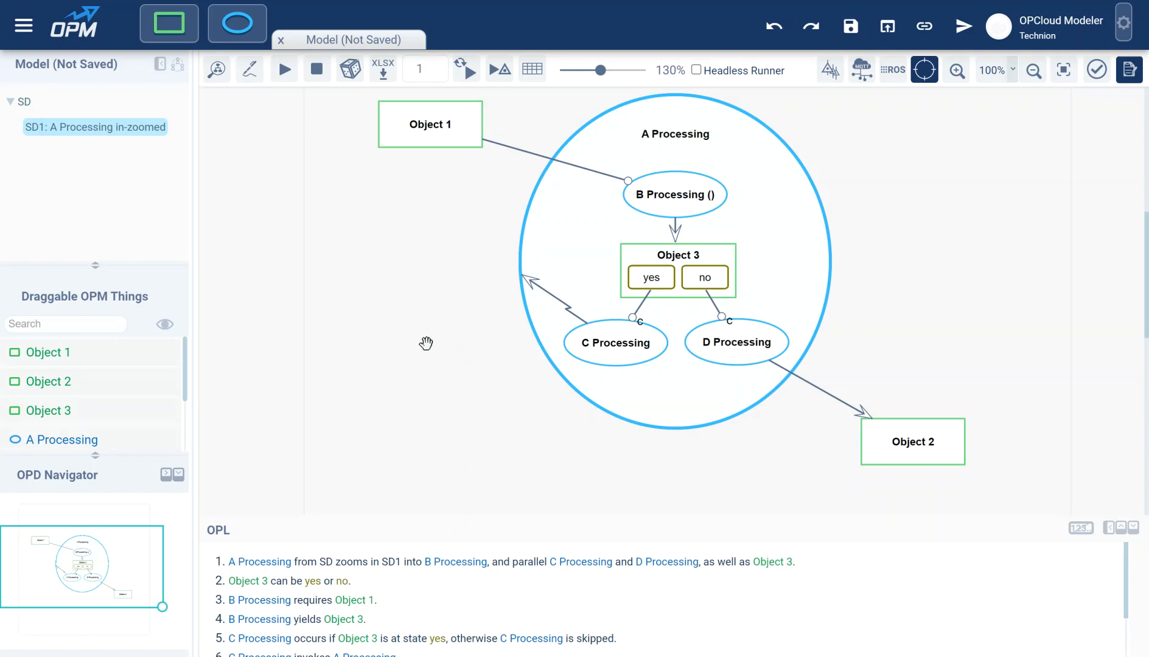
{"action": "mouse_move", "coordinate": [677, 195]}
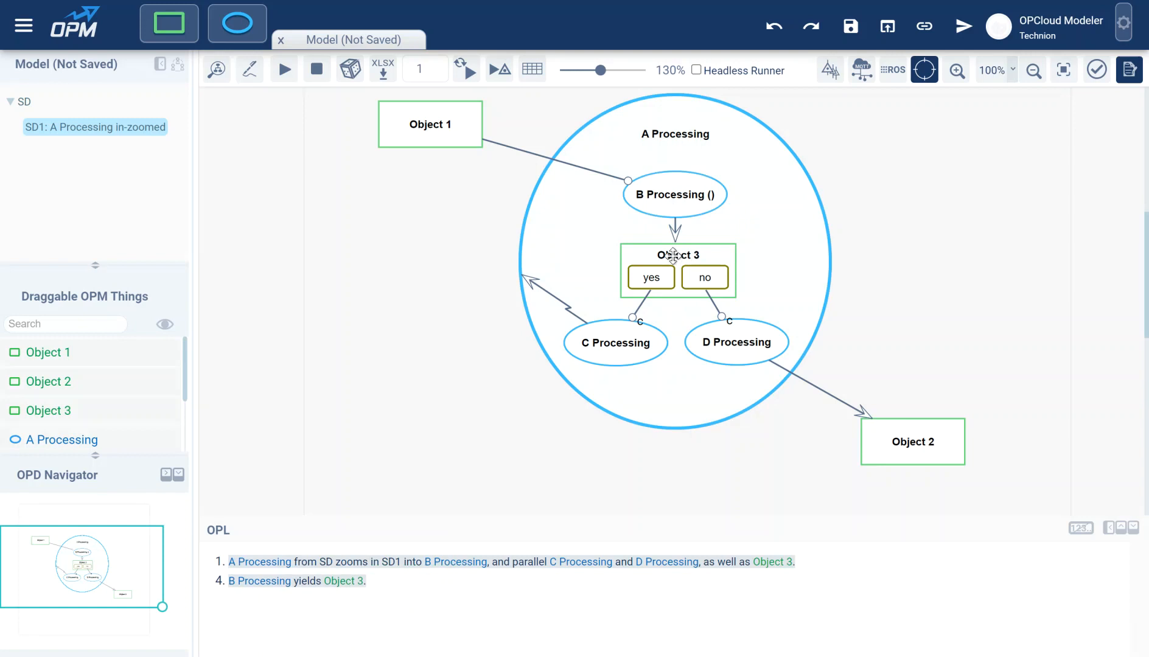
{"action": "mouse_move", "coordinate": [674, 237]}
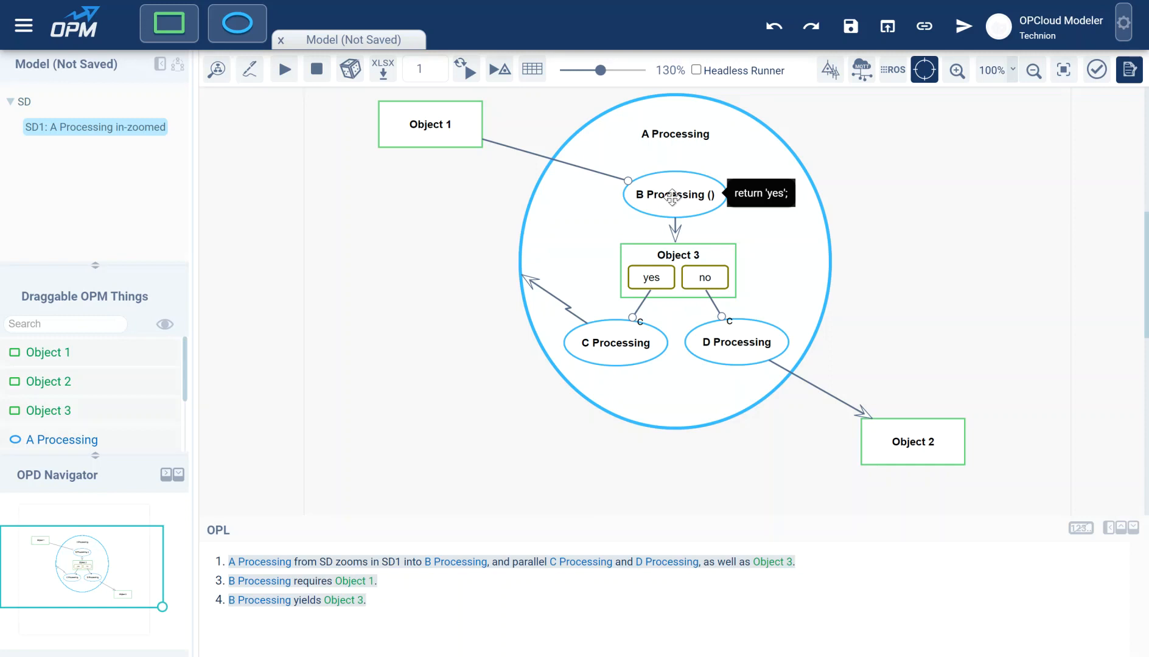
{"action": "left_click", "coordinate": [524, 236]}
{"action": "left_click", "coordinate": [416, 246]}
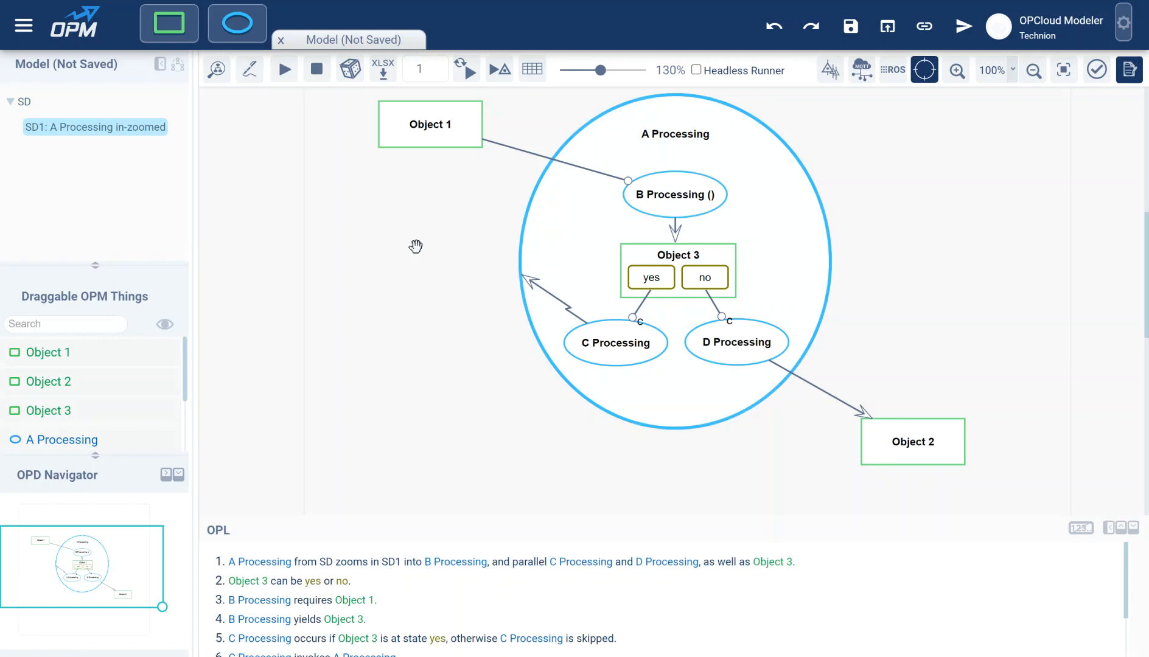